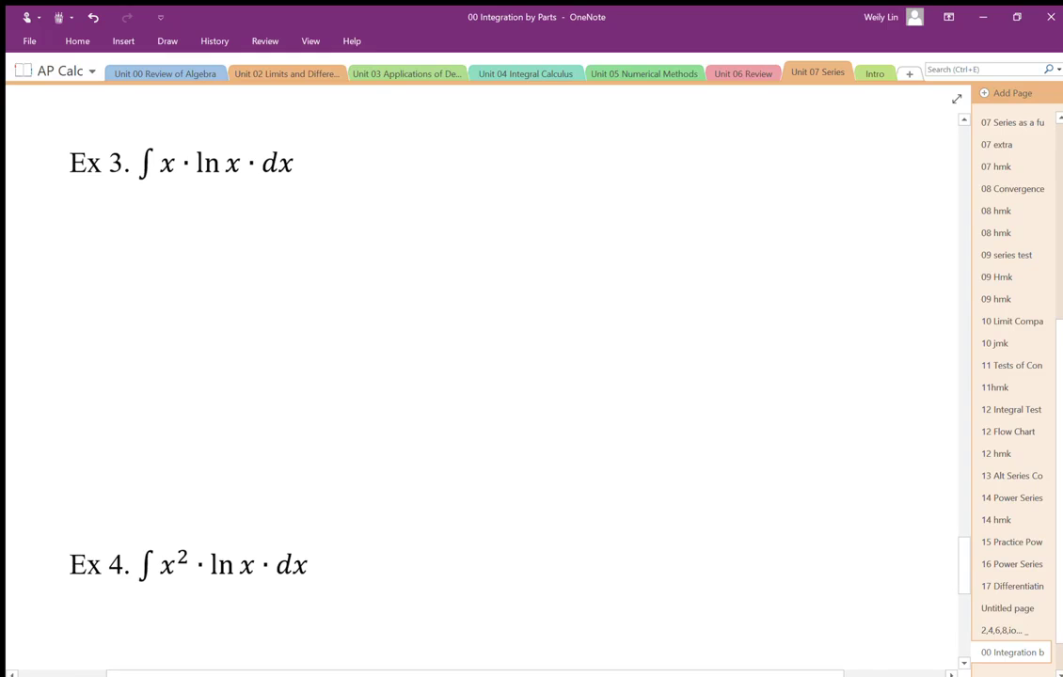
Loop the x and dx of Ex 3 in red, replacing a first blue circle.
{"action": "left_click_drag", "start_coordinate": [202, 144], "coordinate": [228, 136]}
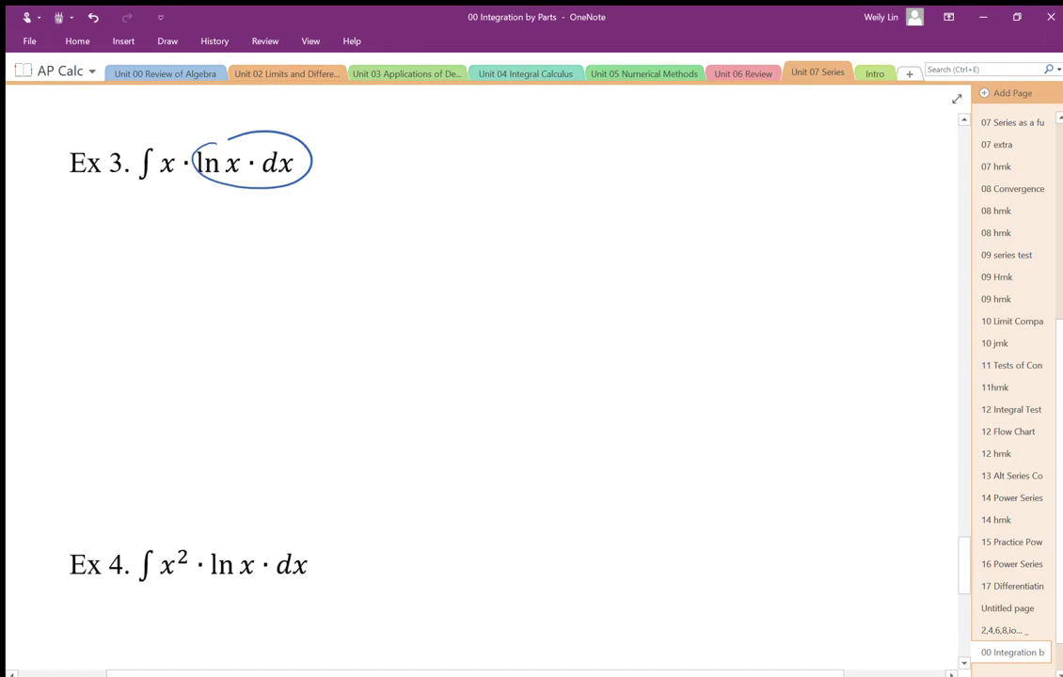
{"action": "left_click", "coordinate": [265, 189]}
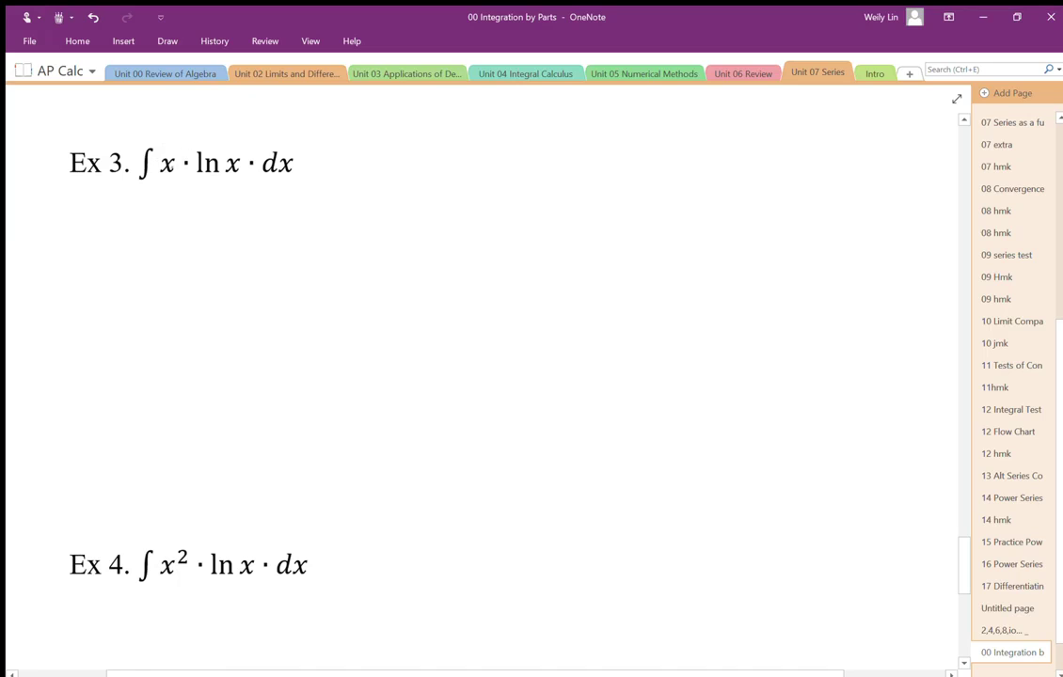
{"action": "left_click_drag", "start_coordinate": [167, 151], "coordinate": [246, 127]}
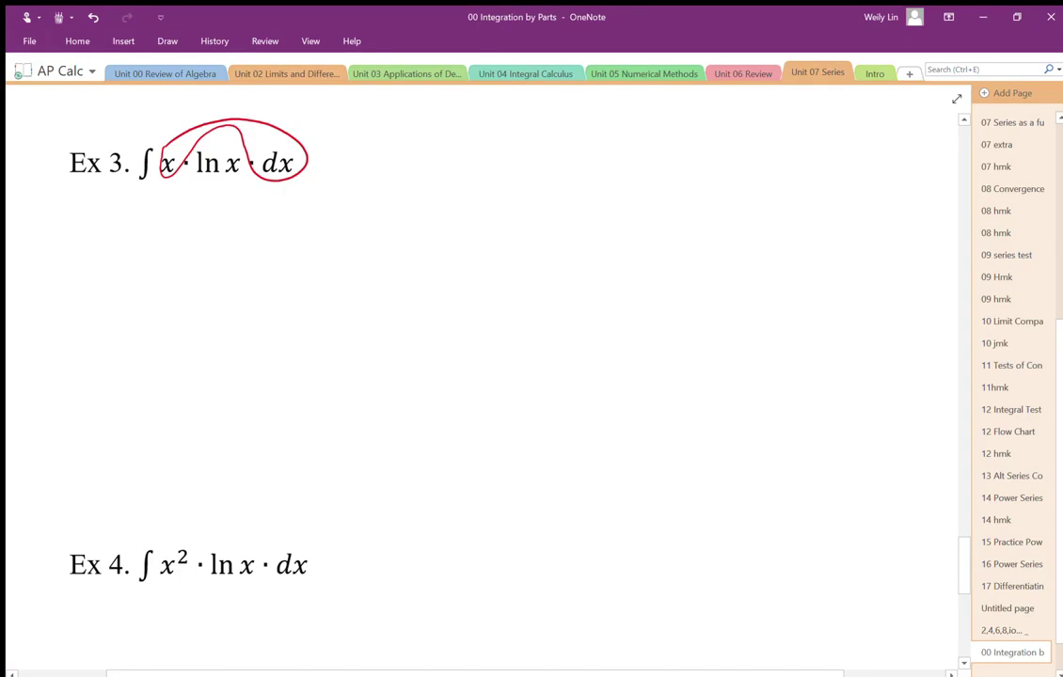
Write dv = x dx under Ex 3.
{"action": "left_click_drag", "start_coordinate": [92, 231], "coordinate": [99, 254]}
{"action": "left_click_drag", "start_coordinate": [104, 237], "coordinate": [143, 239]}
{"action": "left_click_drag", "start_coordinate": [129, 245], "coordinate": [195, 250]}
{"action": "left_click_drag", "start_coordinate": [201, 237], "coordinate": [215, 250]}
{"action": "left_click_drag", "start_coordinate": [215, 236], "coordinate": [201, 251]}
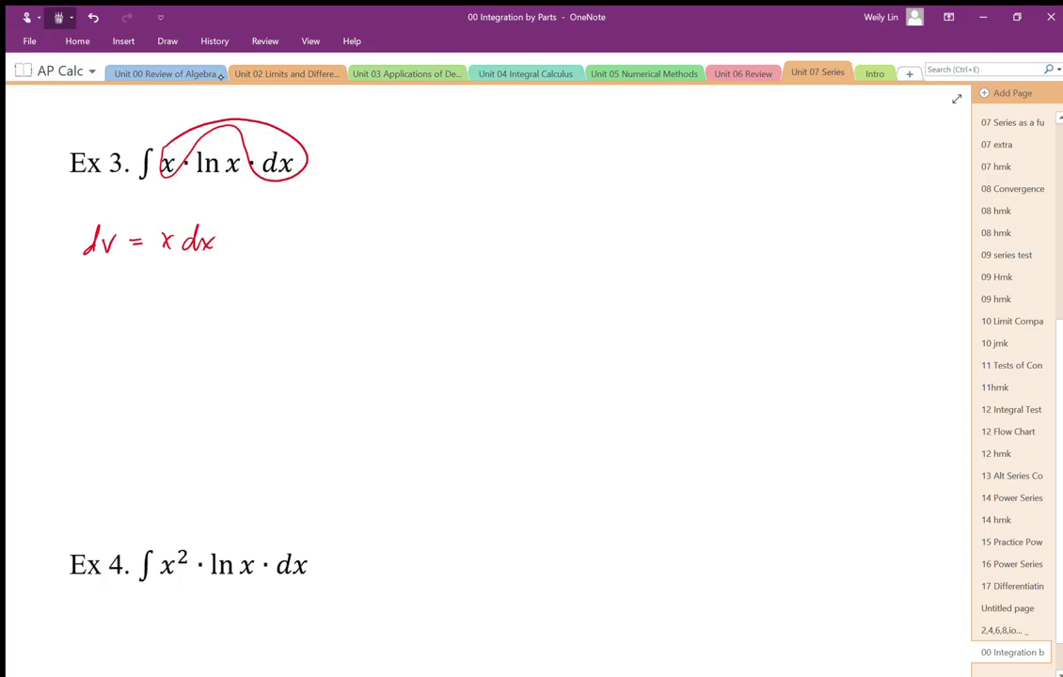
Write u = ln x below Ex 3 and begin x² for v beside dv.
{"action": "mouse_move", "coordinate": [97, 197]}
{"action": "left_mouse_down"}
{"action": "mouse_move", "coordinate": [112, 210]}
{"action": "mouse_move", "coordinate": [142, 200]}
{"action": "left_mouse_up"}
{"action": "left_click_drag", "start_coordinate": [134, 205], "coordinate": [184, 205]}
{"action": "mouse_move", "coordinate": [196, 193]}
{"action": "left_mouse_down"}
{"action": "mouse_move", "coordinate": [192, 204]}
{"action": "mouse_move", "coordinate": [203, 201]}
{"action": "mouse_move", "coordinate": [186, 210]}
{"action": "left_mouse_up"}
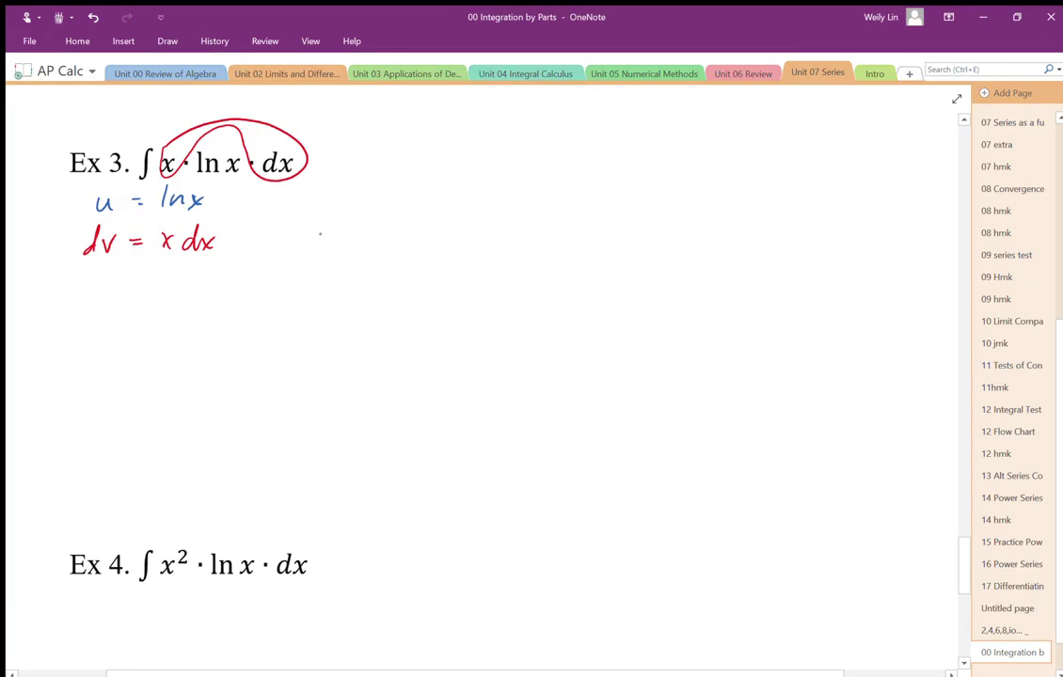
{"action": "mouse_move", "coordinate": [322, 227]}
{"action": "left_mouse_down"}
{"action": "mouse_move", "coordinate": [330, 247]}
{"action": "mouse_move", "coordinate": [354, 229]}
{"action": "mouse_move", "coordinate": [339, 245]}
{"action": "mouse_move", "coordinate": [302, 235]}
{"action": "mouse_move", "coordinate": [311, 238]}
{"action": "left_mouse_up"}
Write v = x²/2 beside dv and du = 1/x dx beside u = ln x; erase and redraw dv's d.
{"action": "mouse_move", "coordinate": [303, 244]}
{"action": "left_mouse_down"}
{"action": "mouse_move", "coordinate": [349, 261]}
{"action": "mouse_move", "coordinate": [340, 237]}
{"action": "mouse_move", "coordinate": [297, 242]}
{"action": "mouse_move", "coordinate": [336, 238]}
{"action": "left_mouse_up"}
{"action": "mouse_move", "coordinate": [322, 245]}
{"action": "left_mouse_down"}
{"action": "mouse_move", "coordinate": [390, 227]}
{"action": "mouse_move", "coordinate": [381, 264]}
{"action": "left_mouse_up"}
{"action": "mouse_move", "coordinate": [299, 191]}
{"action": "left_mouse_down"}
{"action": "mouse_move", "coordinate": [335, 199]}
{"action": "mouse_move", "coordinate": [382, 183]}
{"action": "mouse_move", "coordinate": [389, 202]}
{"action": "left_mouse_up"}
{"action": "mouse_move", "coordinate": [390, 191]}
{"action": "left_mouse_down"}
{"action": "mouse_move", "coordinate": [376, 204]}
{"action": "mouse_move", "coordinate": [413, 194]}
{"action": "left_mouse_up"}
{"action": "left_click", "coordinate": [396, 191]}
{"action": "left_click_drag", "start_coordinate": [417, 182], "coordinate": [430, 194]}
{"action": "left_click_drag", "start_coordinate": [430, 182], "coordinate": [418, 193]}
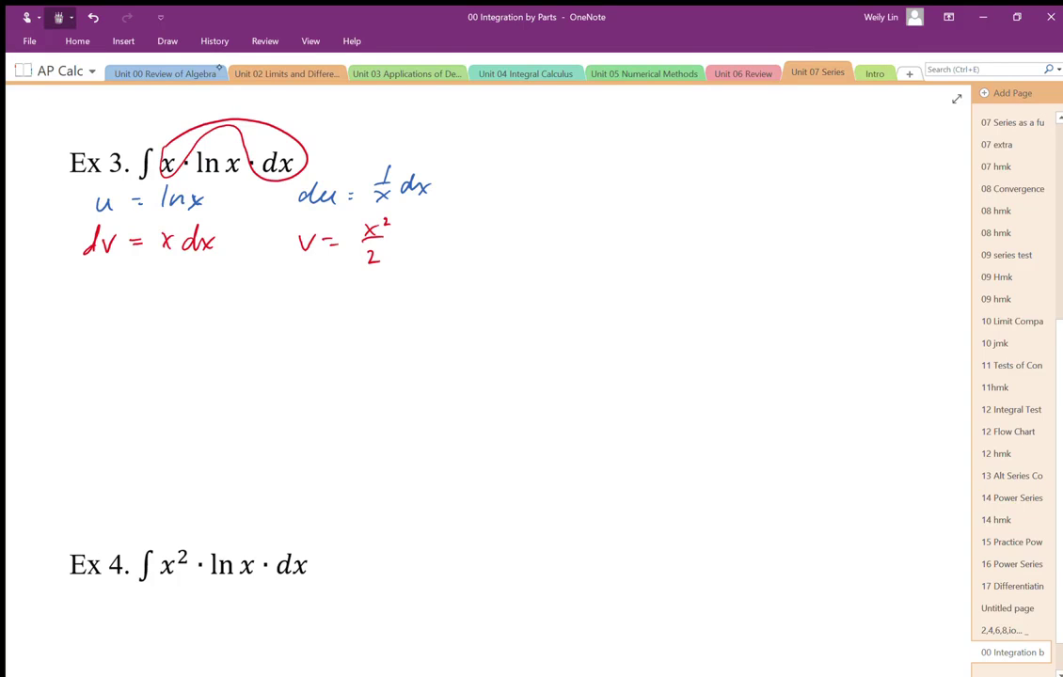
{"action": "left_click", "coordinate": [87, 235]}
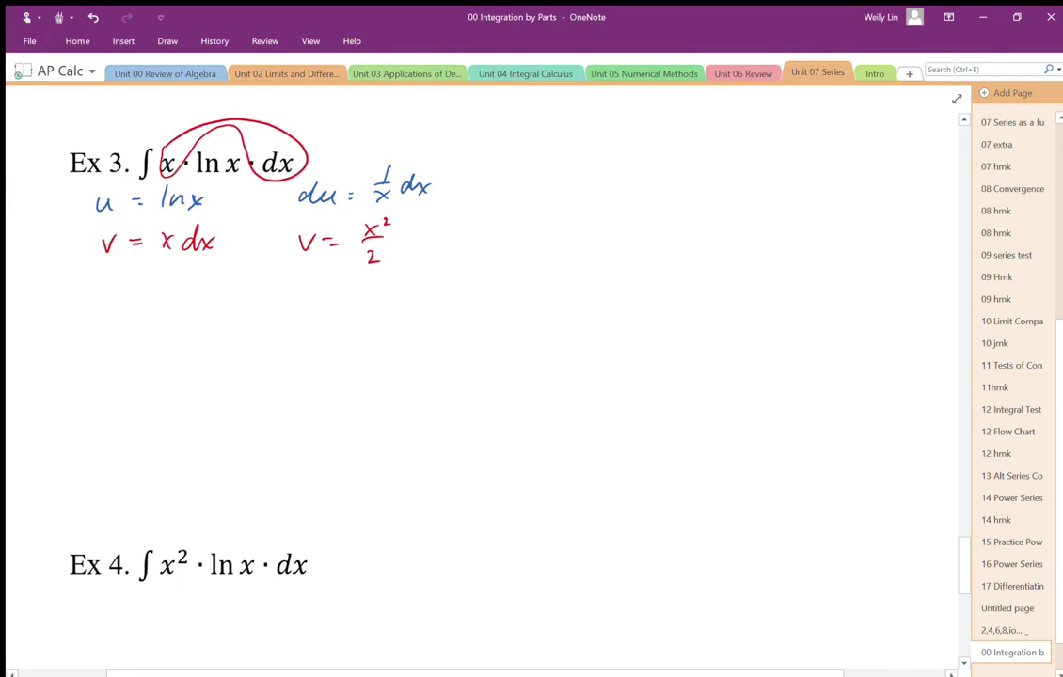
{"action": "left_click_drag", "start_coordinate": [91, 230], "coordinate": [97, 252]}
Start a new line = (ln x)(x²/2) − below dv = x dx.
{"action": "left_click_drag", "start_coordinate": [102, 287], "coordinate": [116, 287]}
{"action": "left_click_drag", "start_coordinate": [102, 293], "coordinate": [116, 292]}
{"action": "left_click_drag", "start_coordinate": [149, 272], "coordinate": [149, 296]}
{"action": "left_click_drag", "start_coordinate": [153, 284], "coordinate": [182, 298]}
{"action": "mouse_move", "coordinate": [182, 283]}
{"action": "left_mouse_down"}
{"action": "mouse_move", "coordinate": [170, 299]}
{"action": "mouse_move", "coordinate": [191, 303]}
{"action": "left_mouse_up"}
{"action": "left_click_drag", "start_coordinate": [141, 271], "coordinate": [137, 303]}
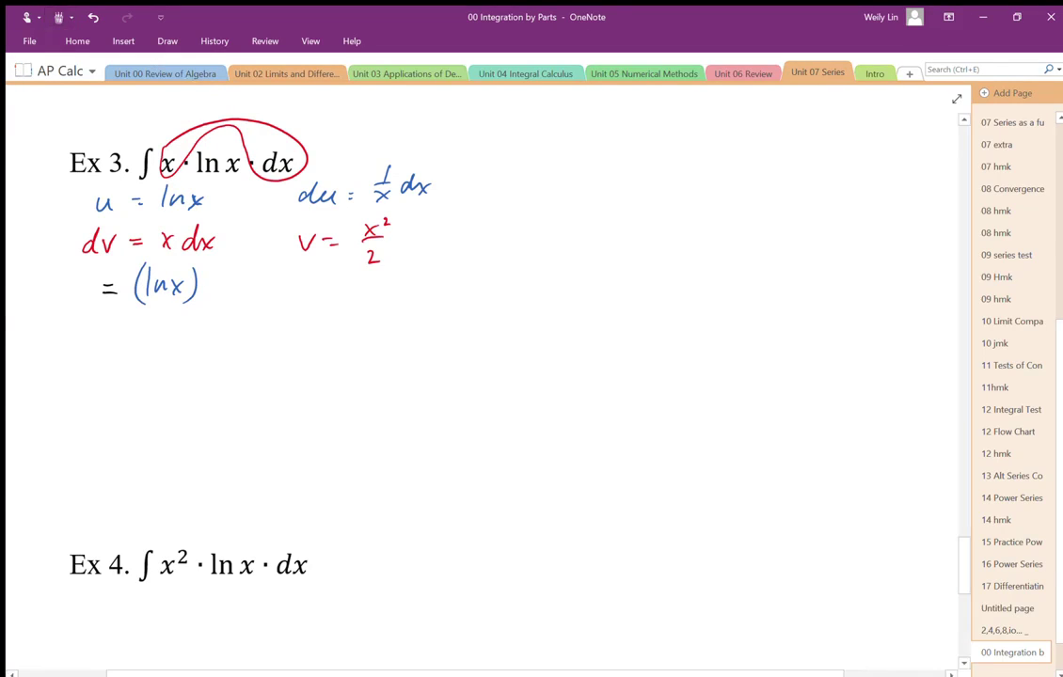
{"action": "mouse_move", "coordinate": [218, 266]}
{"action": "left_mouse_down"}
{"action": "mouse_move", "coordinate": [212, 306]}
{"action": "mouse_move", "coordinate": [236, 281]}
{"action": "left_mouse_up"}
{"action": "mouse_move", "coordinate": [237, 270]}
{"action": "left_mouse_down"}
{"action": "mouse_move", "coordinate": [226, 282]}
{"action": "mouse_move", "coordinate": [248, 272]}
{"action": "left_mouse_up"}
{"action": "mouse_move", "coordinate": [224, 287]}
{"action": "left_mouse_down"}
{"action": "mouse_move", "coordinate": [243, 286]}
{"action": "mouse_move", "coordinate": [242, 303]}
{"action": "left_mouse_up"}
{"action": "left_click_drag", "start_coordinate": [252, 260], "coordinate": [256, 307]}
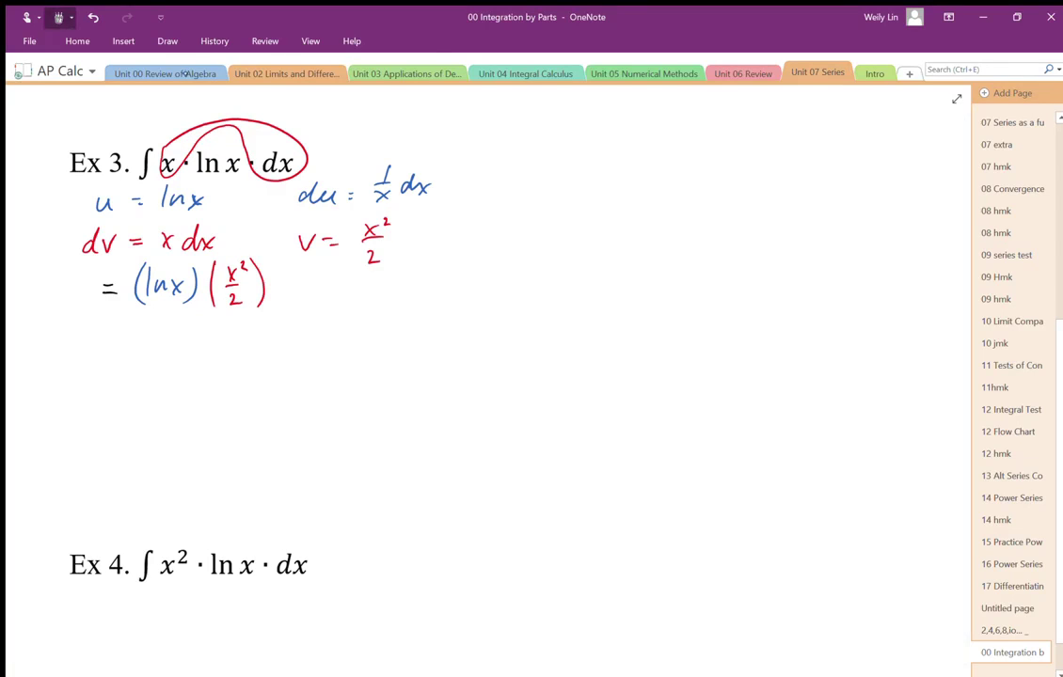
{"action": "left_click_drag", "start_coordinate": [282, 287], "coordinate": [303, 286]}
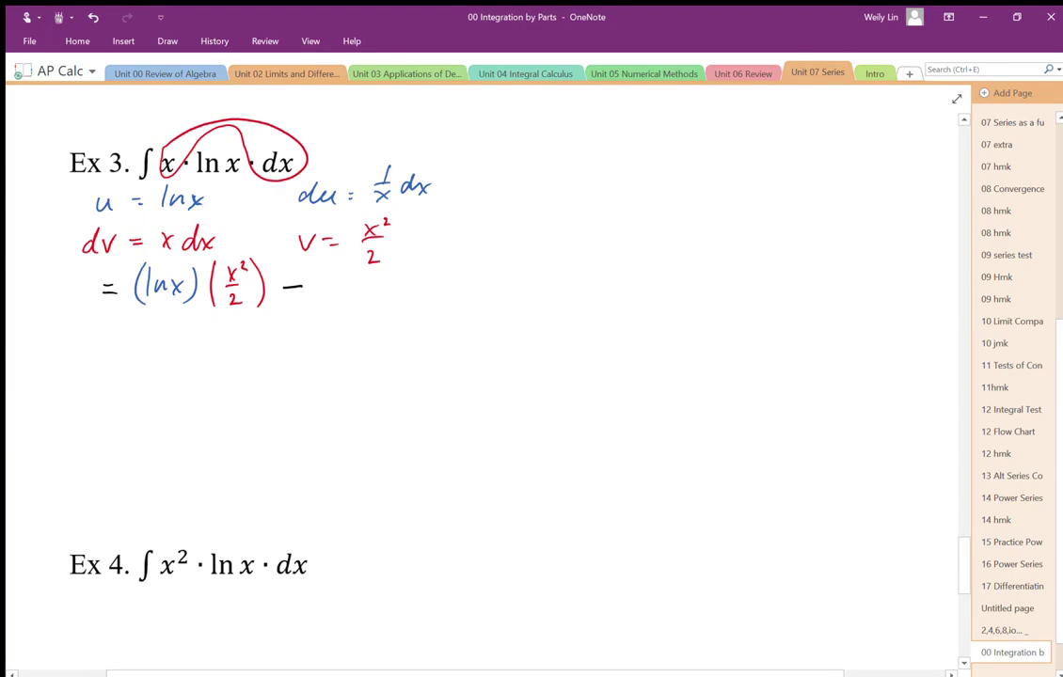
Nudge that line slightly lower and add an integral sign after the minus.
{"action": "mouse_move", "coordinate": [249, 241]}
{"action": "left_mouse_down"}
{"action": "mouse_move", "coordinate": [209, 240]}
{"action": "mouse_move", "coordinate": [95, 298]}
{"action": "mouse_move", "coordinate": [302, 340]}
{"action": "mouse_move", "coordinate": [249, 241]}
{"action": "left_mouse_up"}
{"action": "left_click_drag", "start_coordinate": [201, 281], "coordinate": [202, 298]}
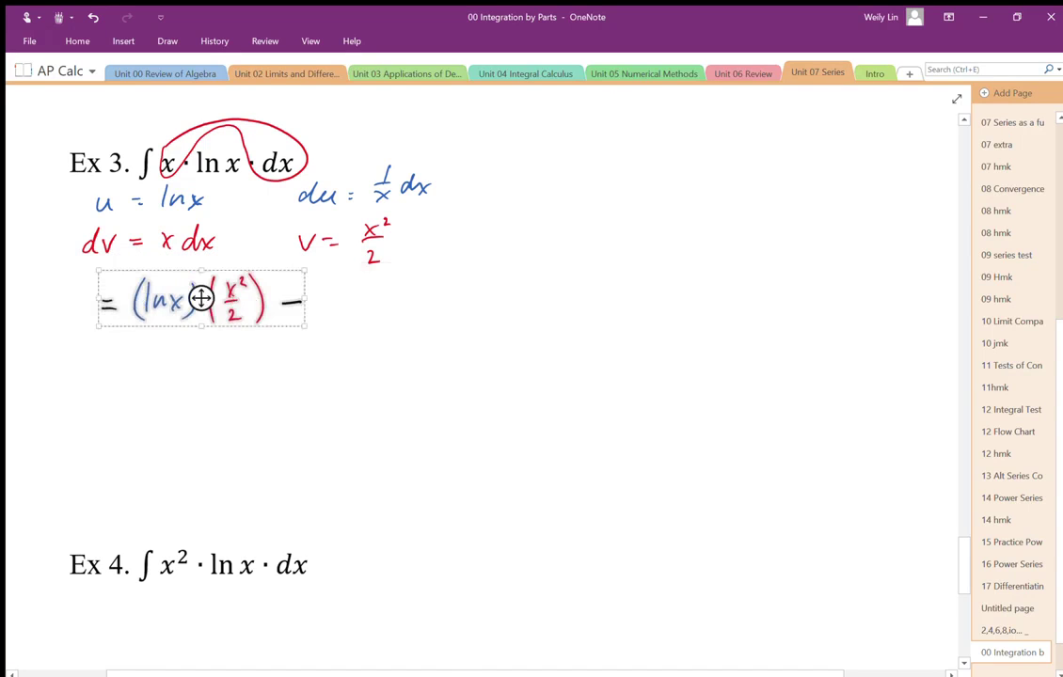
{"action": "left_click", "coordinate": [441, 632]}
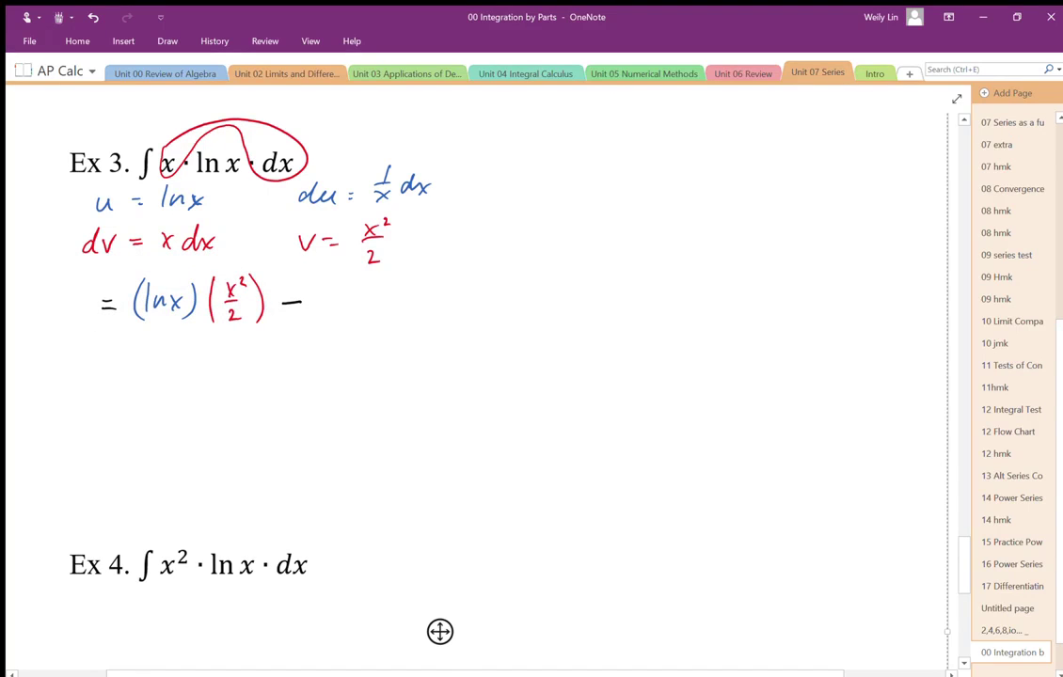
{"action": "left_click_drag", "start_coordinate": [332, 271], "coordinate": [315, 326]}
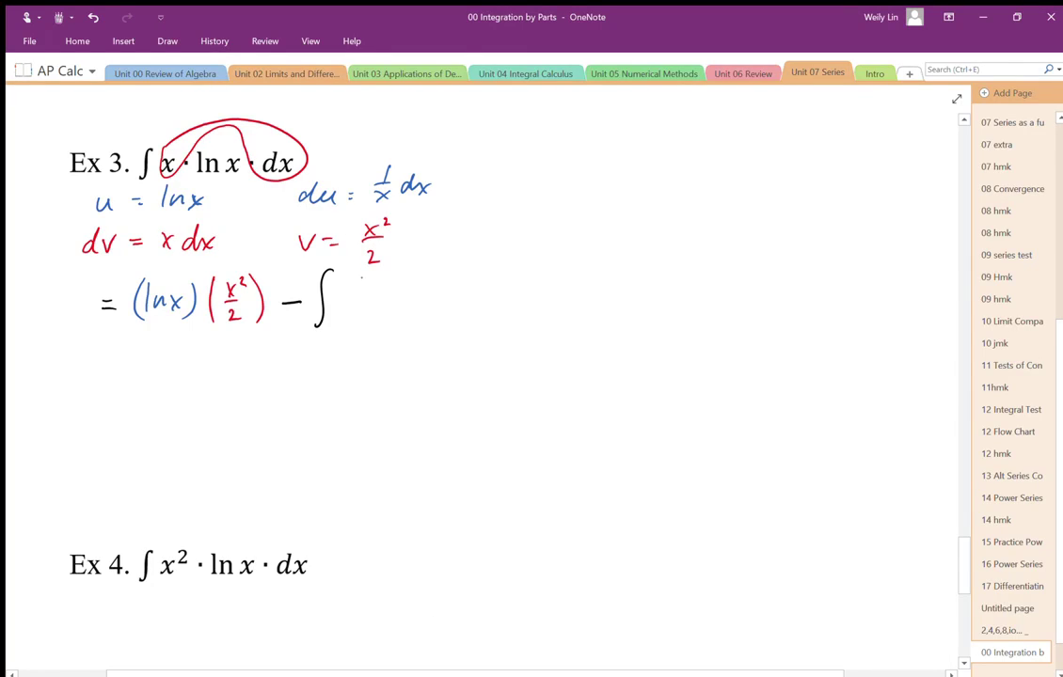
{"action": "left_click", "coordinate": [58, 17]}
Complete the integral as ∫ x²/2 · dx/x.
{"action": "mouse_move", "coordinate": [344, 282]}
{"action": "left_mouse_down"}
{"action": "mouse_move", "coordinate": [348, 297]}
{"action": "mouse_move", "coordinate": [371, 286]}
{"action": "left_mouse_up"}
{"action": "left_click_drag", "start_coordinate": [344, 301], "coordinate": [367, 317]}
{"action": "mouse_move", "coordinate": [411, 282]}
{"action": "left_mouse_down"}
{"action": "mouse_move", "coordinate": [411, 294]}
{"action": "mouse_move", "coordinate": [430, 298]}
{"action": "mouse_move", "coordinate": [425, 317]}
{"action": "left_mouse_up"}
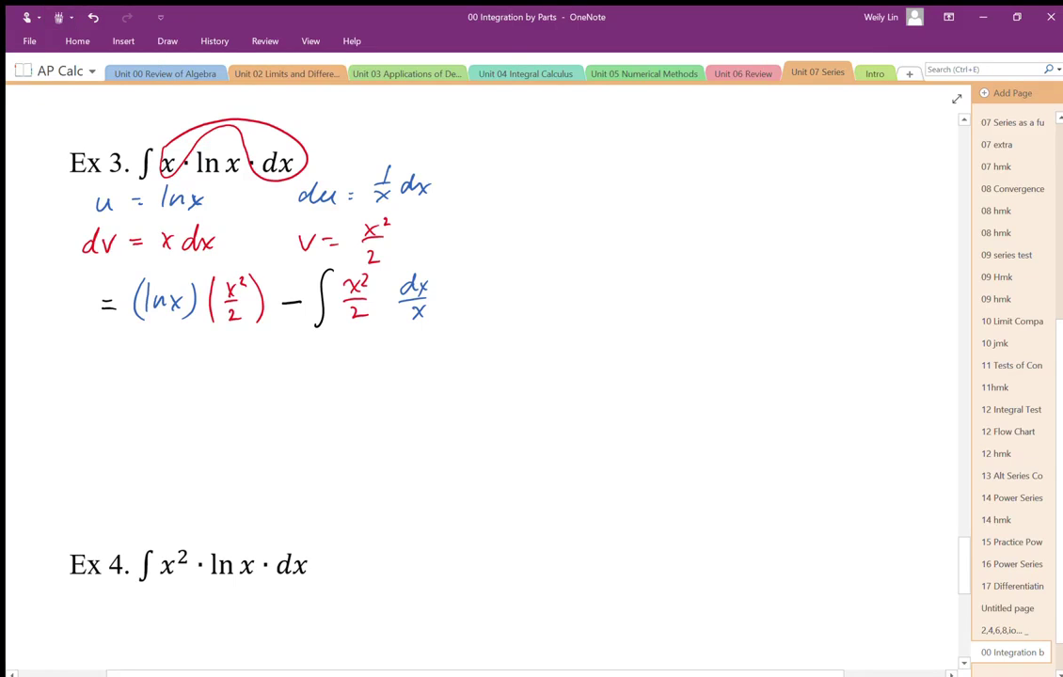
Write the simplified line = x²/2 ln x − ½∫x dx.
{"action": "left_click_drag", "start_coordinate": [107, 369], "coordinate": [115, 369]}
{"action": "mouse_move", "coordinate": [108, 373]}
{"action": "left_mouse_down"}
{"action": "mouse_move", "coordinate": [164, 364]}
{"action": "mouse_move", "coordinate": [152, 365]}
{"action": "left_mouse_up"}
{"action": "mouse_move", "coordinate": [169, 347]}
{"action": "left_mouse_down"}
{"action": "mouse_move", "coordinate": [162, 386]}
{"action": "mouse_move", "coordinate": [184, 343]}
{"action": "mouse_move", "coordinate": [197, 377]}
{"action": "left_mouse_up"}
{"action": "left_click_drag", "start_coordinate": [201, 377], "coordinate": [212, 377]}
{"action": "mouse_move", "coordinate": [214, 363]}
{"action": "left_mouse_down"}
{"action": "mouse_move", "coordinate": [227, 378]}
{"action": "mouse_move", "coordinate": [214, 378]}
{"action": "mouse_move", "coordinate": [295, 360]}
{"action": "mouse_move", "coordinate": [306, 367]}
{"action": "left_mouse_up"}
{"action": "left_click_drag", "start_coordinate": [291, 372], "coordinate": [305, 383]}
{"action": "mouse_move", "coordinate": [331, 341]}
{"action": "left_mouse_down"}
{"action": "mouse_move", "coordinate": [320, 390]}
{"action": "mouse_move", "coordinate": [354, 370]}
{"action": "mouse_move", "coordinate": [342, 371]}
{"action": "mouse_move", "coordinate": [367, 369]}
{"action": "left_mouse_up"}
{"action": "left_click_drag", "start_coordinate": [374, 348], "coordinate": [374, 369]}
{"action": "left_click_drag", "start_coordinate": [379, 358], "coordinate": [392, 370]}
{"action": "left_click_drag", "start_coordinate": [391, 358], "coordinate": [379, 371]}
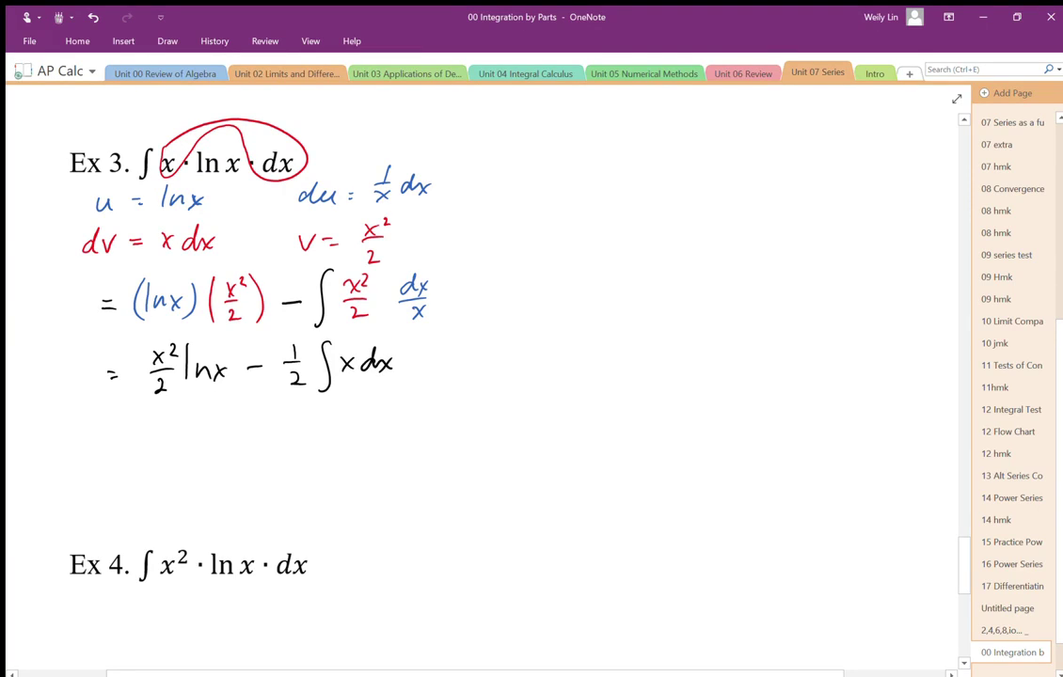
Write the final line = x²/2 ln x − x²/4 + C.
{"action": "left_click_drag", "start_coordinate": [107, 435], "coordinate": [119, 435]}
{"action": "left_click_drag", "start_coordinate": [107, 443], "coordinate": [161, 435]}
{"action": "mouse_move", "coordinate": [161, 421]}
{"action": "left_mouse_down"}
{"action": "mouse_move", "coordinate": [145, 435]}
{"action": "mouse_move", "coordinate": [178, 422]}
{"action": "mouse_move", "coordinate": [169, 463]}
{"action": "left_mouse_up"}
{"action": "mouse_move", "coordinate": [191, 419]}
{"action": "left_mouse_down"}
{"action": "mouse_move", "coordinate": [191, 449]}
{"action": "mouse_move", "coordinate": [212, 448]}
{"action": "left_mouse_up"}
{"action": "mouse_move", "coordinate": [219, 431]}
{"action": "left_mouse_down"}
{"action": "mouse_move", "coordinate": [232, 448]}
{"action": "mouse_move", "coordinate": [218, 449]}
{"action": "mouse_move", "coordinate": [324, 428]}
{"action": "mouse_move", "coordinate": [309, 428]}
{"action": "mouse_move", "coordinate": [343, 411]}
{"action": "mouse_move", "coordinate": [324, 461]}
{"action": "left_mouse_up"}
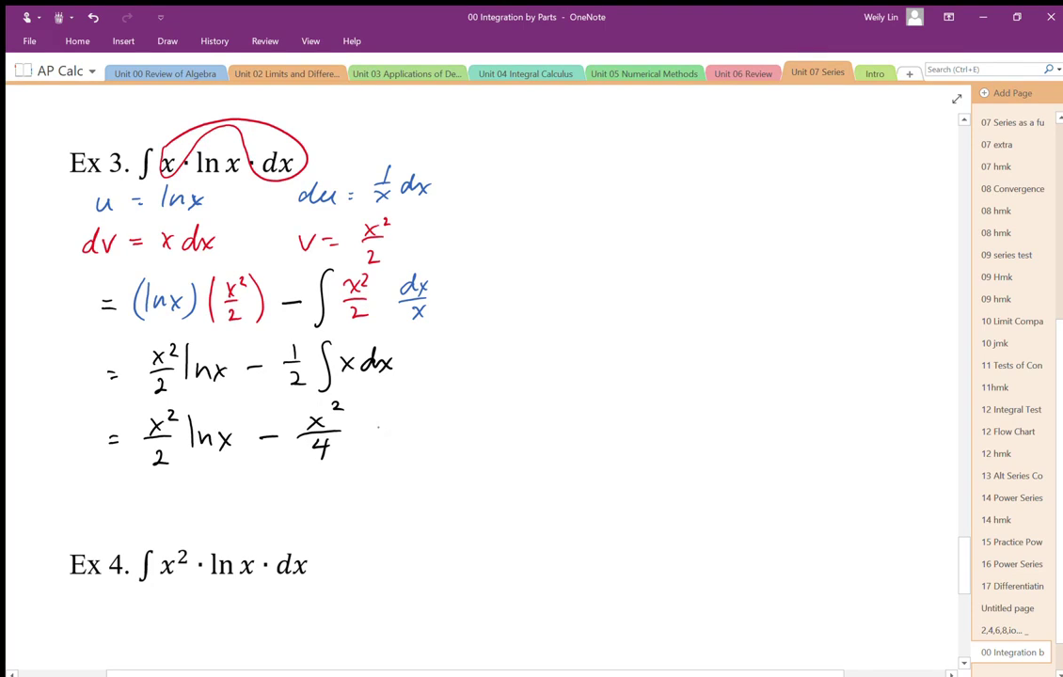
{"action": "mouse_move", "coordinate": [376, 422]}
{"action": "left_mouse_down"}
{"action": "mouse_move", "coordinate": [377, 440]}
{"action": "mouse_move", "coordinate": [437, 440]}
{"action": "left_mouse_up"}
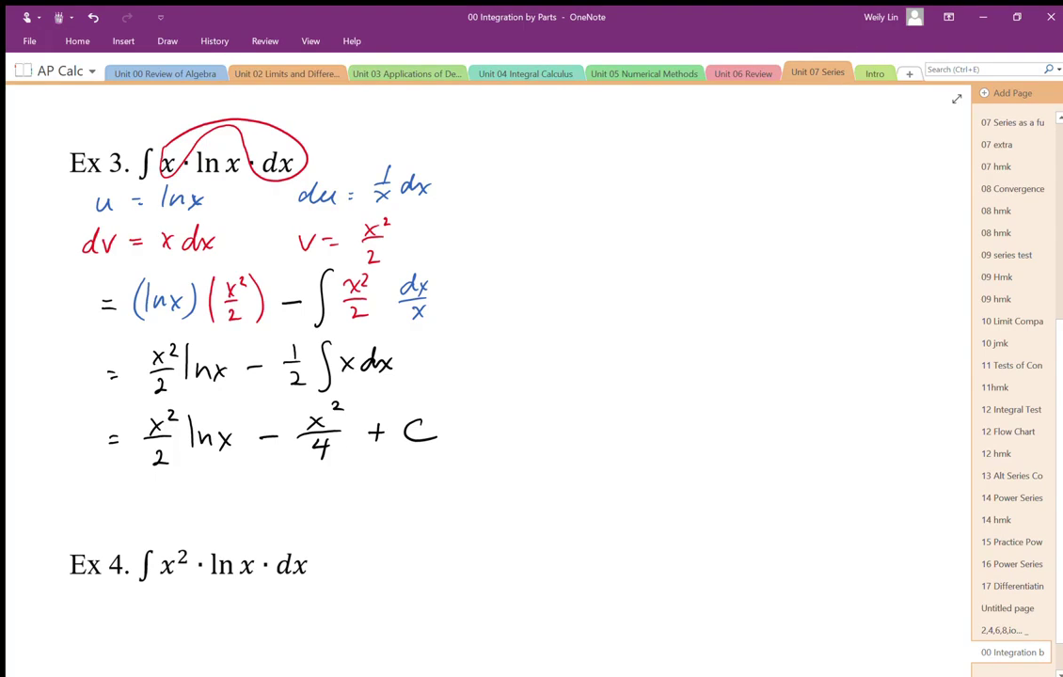
Scroll the page down so Ex 4 sits near the top with space beneath.
{"action": "scroll", "coordinate": [470, 376], "scroll_direction": "down", "scroll_amount": 2}
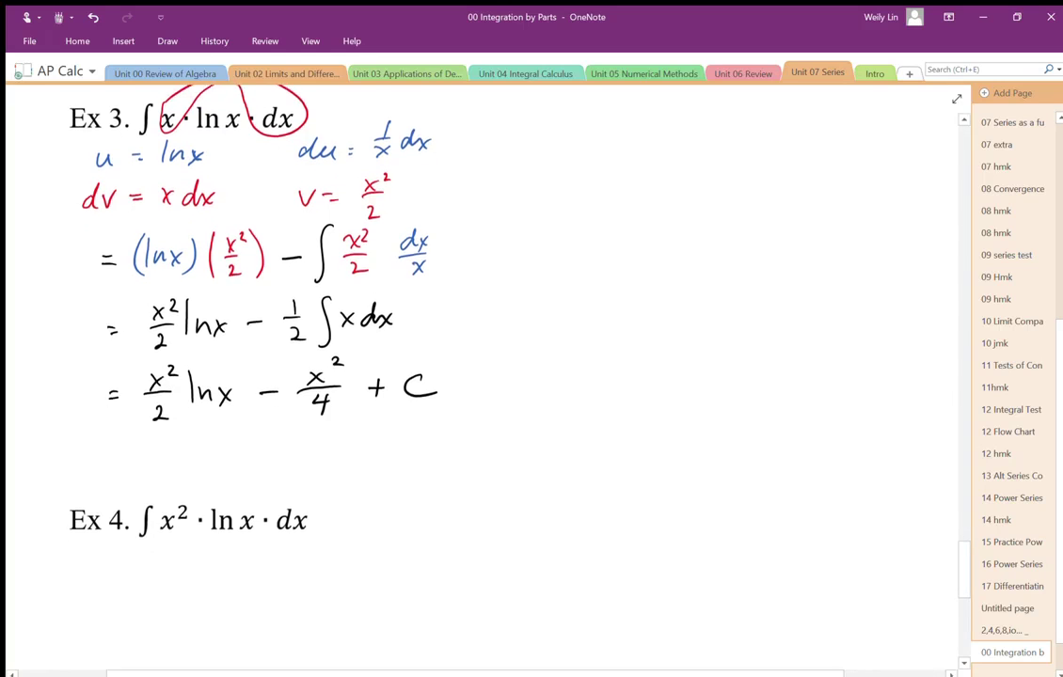
{"action": "scroll", "coordinate": [471, 377], "scroll_direction": "down", "scroll_amount": 3}
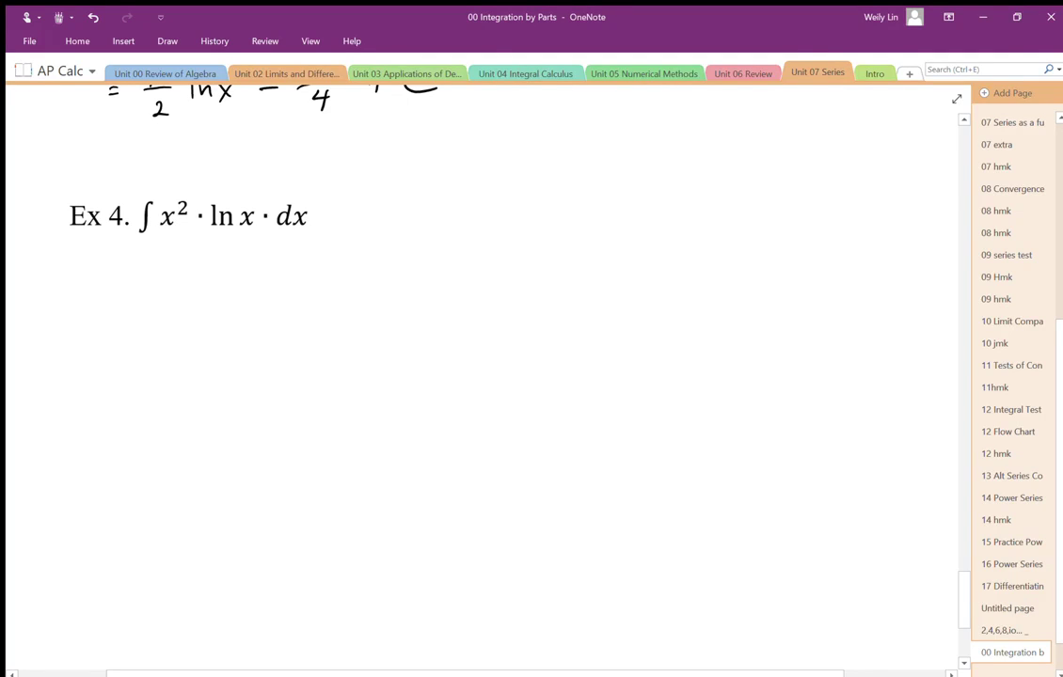
{"action": "left_click", "coordinate": [57, 17]}
Circle the Ex 4 integrand in red and write dv = x² dx below it.
{"action": "left_click_drag", "start_coordinate": [231, 183], "coordinate": [179, 193]}
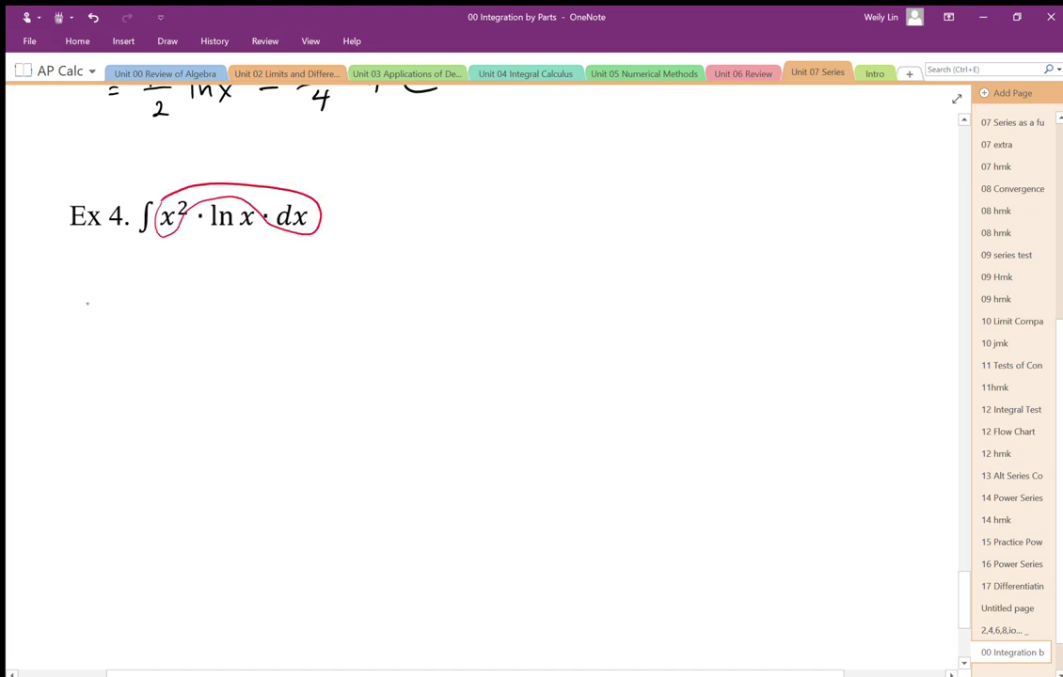
{"action": "left_click_drag", "start_coordinate": [103, 299], "coordinate": [109, 280]}
{"action": "left_click_drag", "start_coordinate": [114, 285], "coordinate": [130, 282]}
{"action": "key", "text": "ctrl+z"}
{"action": "key", "text": "ctrl+z"}
{"action": "mouse_move", "coordinate": [84, 307]}
{"action": "left_mouse_down"}
{"action": "mouse_move", "coordinate": [94, 318]}
{"action": "mouse_move", "coordinate": [110, 304]}
{"action": "left_mouse_up"}
{"action": "left_click_drag", "start_coordinate": [123, 311], "coordinate": [134, 317]}
{"action": "mouse_move", "coordinate": [156, 298]}
{"action": "left_mouse_down"}
{"action": "mouse_move", "coordinate": [156, 320]}
{"action": "mouse_move", "coordinate": [205, 285]}
{"action": "left_mouse_up"}
{"action": "left_click", "coordinate": [185, 307]}
{"action": "left_click_drag", "start_coordinate": [205, 301], "coordinate": [220, 318]}
{"action": "left_click_drag", "start_coordinate": [219, 300], "coordinate": [206, 320]}
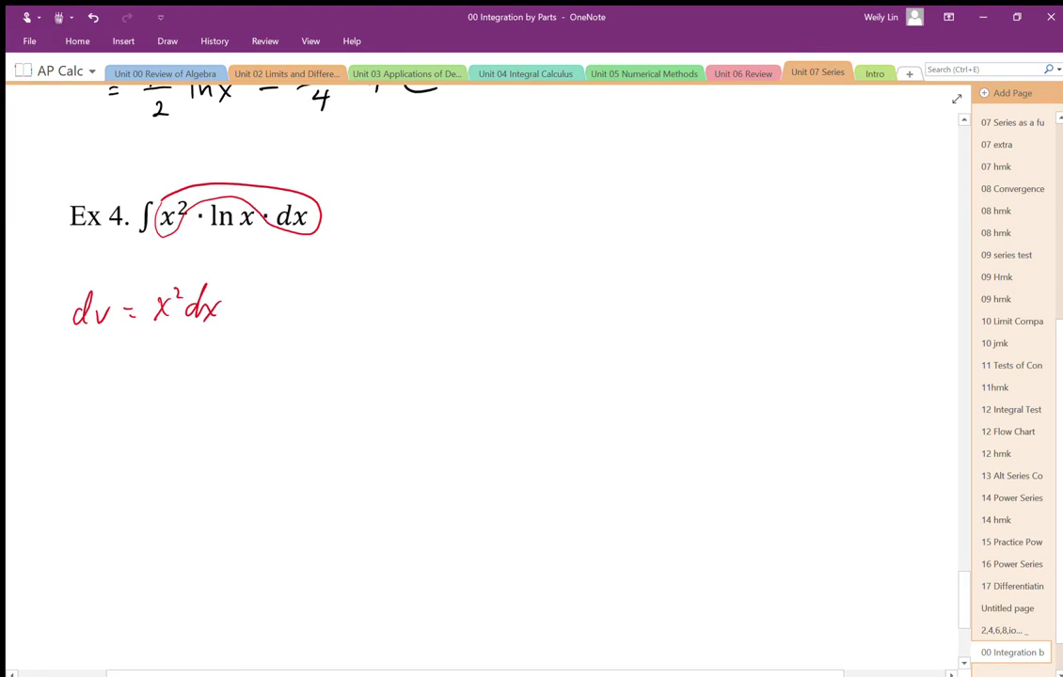
Circle ln x in blue and write u = ln x above the dv line.
{"action": "left_click_drag", "start_coordinate": [229, 199], "coordinate": [235, 200]}
{"action": "mouse_move", "coordinate": [93, 263]}
{"action": "left_mouse_down"}
{"action": "mouse_move", "coordinate": [109, 278]}
{"action": "mouse_move", "coordinate": [128, 266]}
{"action": "left_mouse_up"}
{"action": "mouse_move", "coordinate": [117, 275]}
{"action": "left_mouse_down"}
{"action": "mouse_move", "coordinate": [147, 256]}
{"action": "mouse_move", "coordinate": [143, 271]}
{"action": "mouse_move", "coordinate": [157, 256]}
{"action": "mouse_move", "coordinate": [194, 276]}
{"action": "left_mouse_up"}
{"action": "left_click_drag", "start_coordinate": [194, 260], "coordinate": [178, 277]}
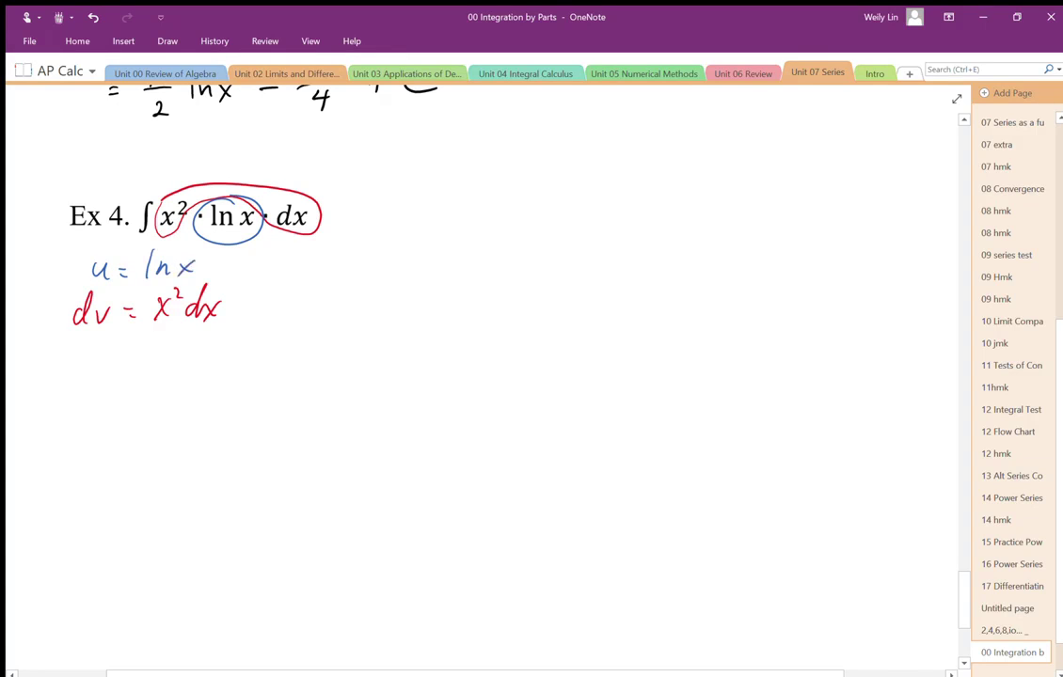
Add arrows leading to du = 1/x dx and v = beside the u and dv lines.
{"action": "left_click_drag", "start_coordinate": [273, 268], "coordinate": [302, 272]}
{"action": "left_click_drag", "start_coordinate": [364, 260], "coordinate": [367, 273]}
{"action": "mouse_move", "coordinate": [374, 258]}
{"action": "left_mouse_down"}
{"action": "mouse_move", "coordinate": [388, 273]}
{"action": "mouse_move", "coordinate": [415, 260]}
{"action": "left_mouse_up"}
{"action": "left_click_drag", "start_coordinate": [403, 268], "coordinate": [453, 252]}
{"action": "mouse_move", "coordinate": [435, 260]}
{"action": "left_mouse_down"}
{"action": "mouse_move", "coordinate": [449, 273]}
{"action": "mouse_move", "coordinate": [434, 273]}
{"action": "mouse_move", "coordinate": [477, 265]}
{"action": "left_mouse_up"}
{"action": "left_click_drag", "start_coordinate": [481, 254], "coordinate": [494, 265]}
{"action": "left_click_drag", "start_coordinate": [494, 252], "coordinate": [481, 266]}
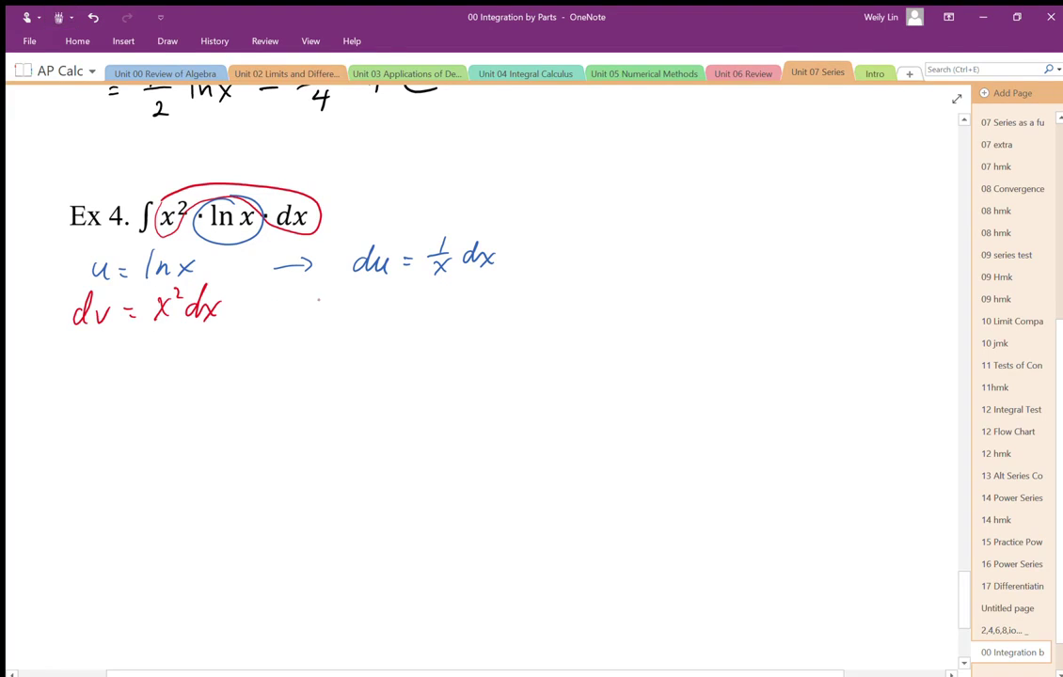
{"action": "left_click_drag", "start_coordinate": [272, 311], "coordinate": [397, 309]}
{"action": "mouse_move", "coordinate": [384, 315]}
{"action": "left_mouse_down"}
{"action": "mouse_move", "coordinate": [455, 299]}
{"action": "mouse_move", "coordinate": [426, 308]}
{"action": "mouse_move", "coordinate": [436, 327]}
{"action": "left_mouse_up"}
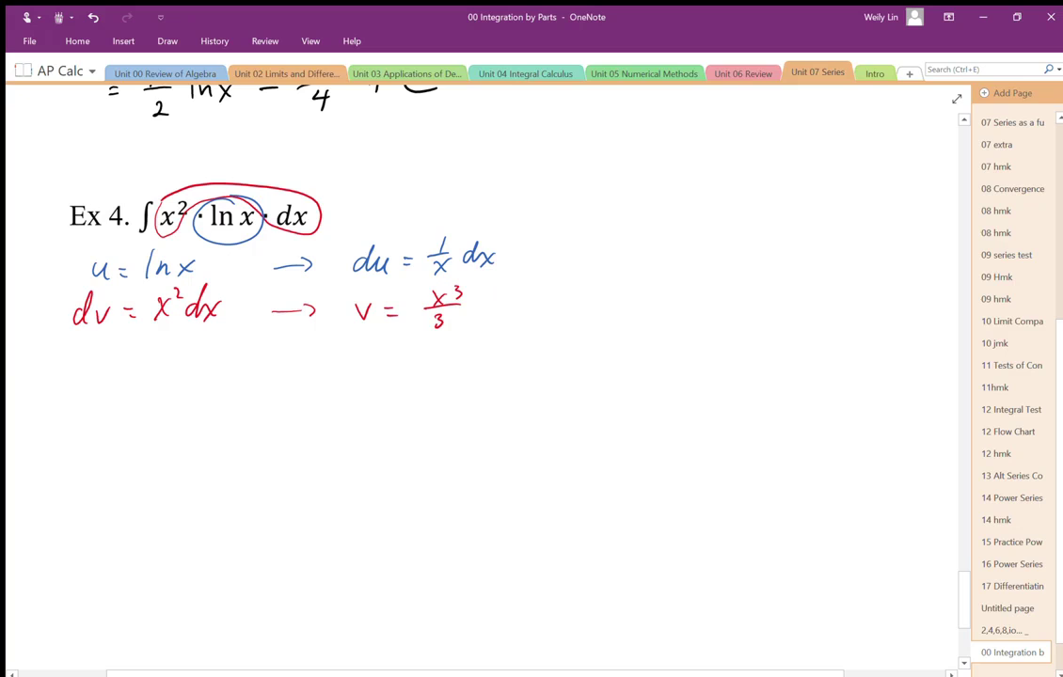
Start a new line = (ln x)(x³/3) − under the substitutions.
{"action": "left_click", "coordinate": [58, 17]}
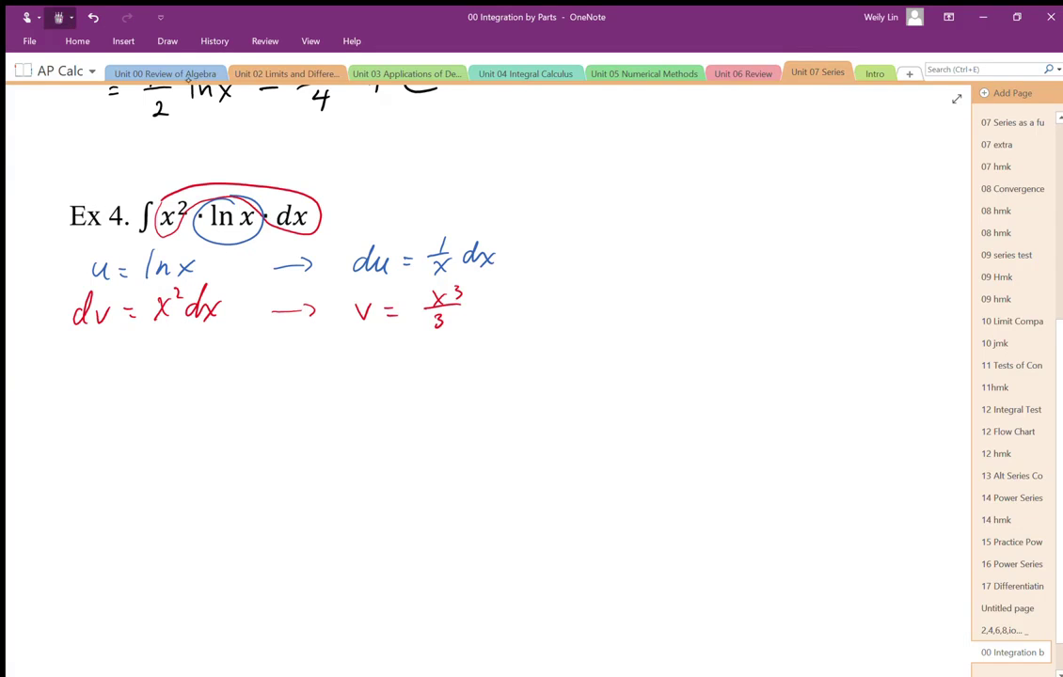
{"action": "left_click_drag", "start_coordinate": [109, 390], "coordinate": [121, 389]}
{"action": "left_click_drag", "start_coordinate": [109, 400], "coordinate": [122, 400]}
{"action": "mouse_move", "coordinate": [166, 371]}
{"action": "left_mouse_down"}
{"action": "mouse_move", "coordinate": [165, 407]}
{"action": "mouse_move", "coordinate": [199, 408]}
{"action": "left_mouse_up"}
{"action": "mouse_move", "coordinate": [200, 387]}
{"action": "left_mouse_down"}
{"action": "mouse_move", "coordinate": [190, 410]}
{"action": "mouse_move", "coordinate": [207, 411]}
{"action": "left_mouse_up"}
{"action": "left_click_drag", "start_coordinate": [154, 369], "coordinate": [155, 411]}
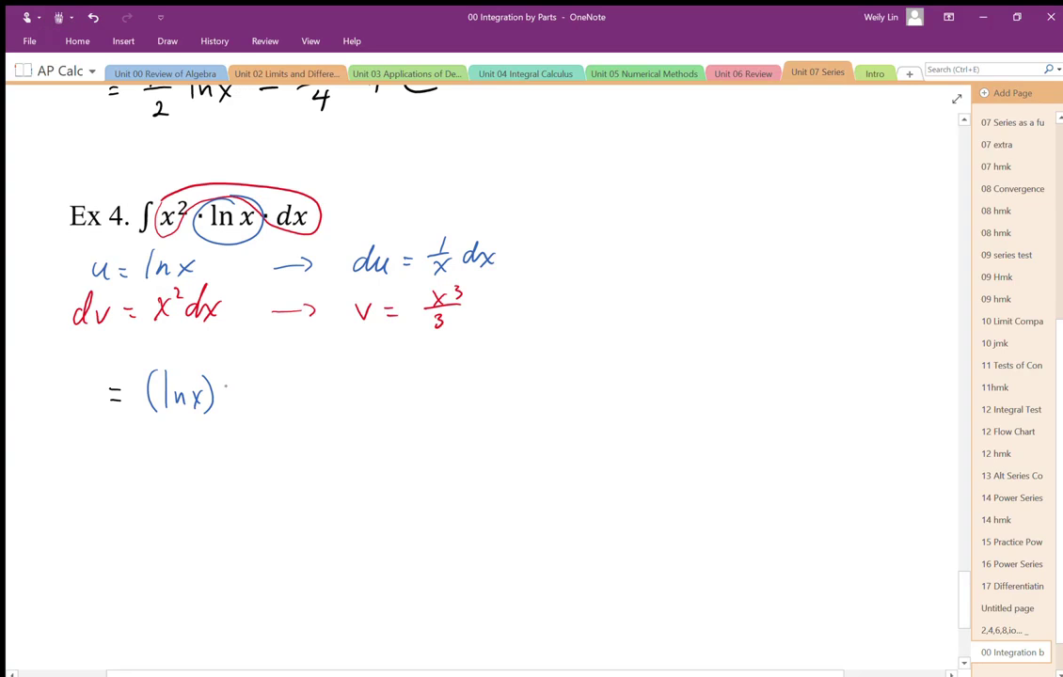
{"action": "left_click_drag", "start_coordinate": [236, 371], "coordinate": [235, 414]}
{"action": "mouse_move", "coordinate": [255, 367]}
{"action": "left_mouse_down"}
{"action": "mouse_move", "coordinate": [265, 382]}
{"action": "mouse_move", "coordinate": [255, 382]}
{"action": "mouse_move", "coordinate": [275, 373]}
{"action": "left_mouse_up"}
{"action": "mouse_move", "coordinate": [249, 386]}
{"action": "left_mouse_down"}
{"action": "mouse_move", "coordinate": [272, 384]}
{"action": "mouse_move", "coordinate": [259, 414]}
{"action": "left_mouse_up"}
{"action": "left_click_drag", "start_coordinate": [292, 364], "coordinate": [293, 416]}
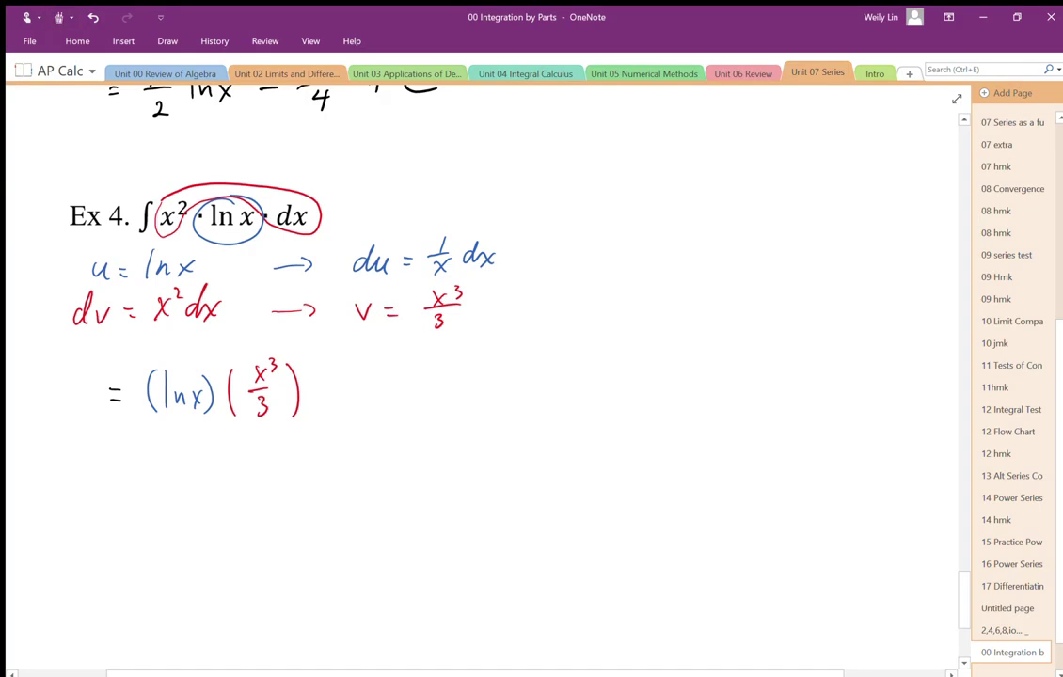
{"action": "mouse_move", "coordinate": [317, 390]}
{"action": "left_mouse_down"}
{"action": "mouse_move", "coordinate": [335, 389]}
{"action": "mouse_move", "coordinate": [359, 425]}
{"action": "left_mouse_up"}
Write ∫ (x³/3)(1/x) dx after the minus, undoing a stray stroke.
{"action": "mouse_move", "coordinate": [399, 363]}
{"action": "left_mouse_down"}
{"action": "mouse_move", "coordinate": [412, 384]}
{"action": "mouse_move", "coordinate": [400, 386]}
{"action": "mouse_move", "coordinate": [404, 378]}
{"action": "left_mouse_up"}
{"action": "left_click_drag", "start_coordinate": [400, 373], "coordinate": [410, 367]}
{"action": "key", "text": "ctrl+z"}
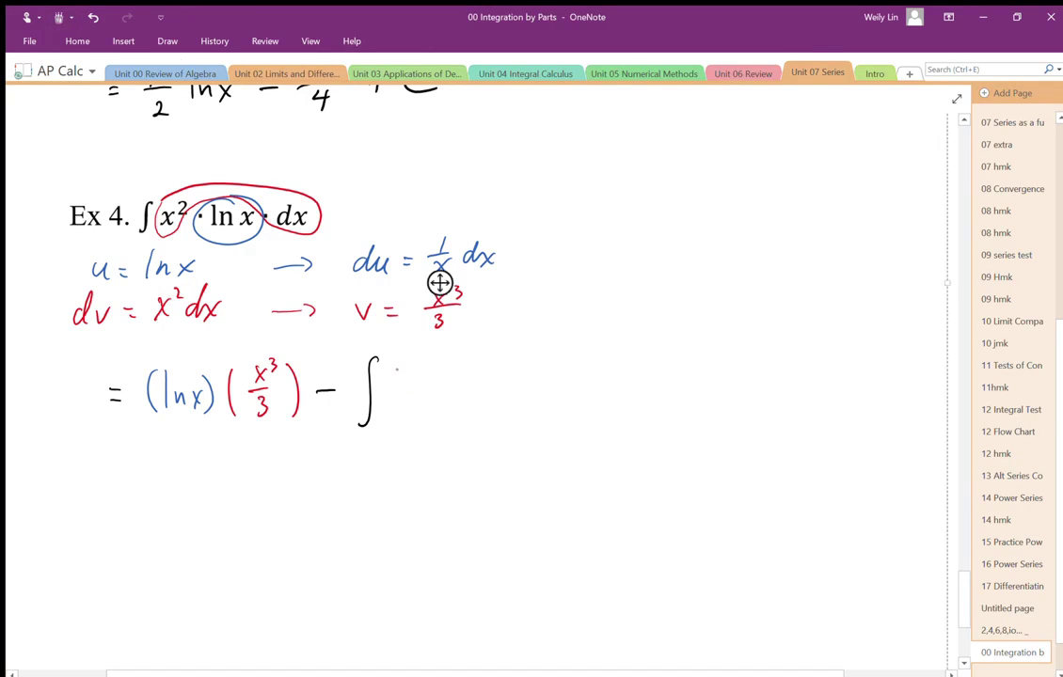
{"action": "mouse_move", "coordinate": [399, 369]}
{"action": "left_mouse_down"}
{"action": "mouse_move", "coordinate": [411, 384]}
{"action": "mouse_move", "coordinate": [399, 386]}
{"action": "mouse_move", "coordinate": [416, 373]}
{"action": "mouse_move", "coordinate": [399, 426]}
{"action": "left_mouse_up"}
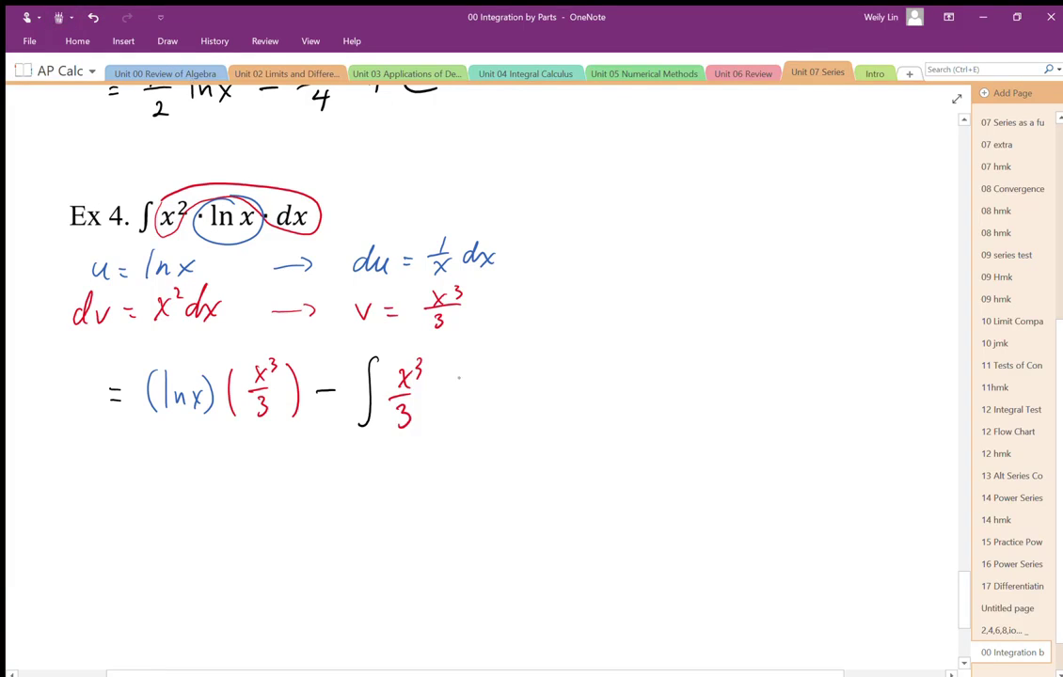
{"action": "mouse_move", "coordinate": [458, 369]}
{"action": "left_mouse_down"}
{"action": "mouse_move", "coordinate": [466, 415]}
{"action": "mouse_move", "coordinate": [454, 415]}
{"action": "left_mouse_up"}
{"action": "left_click_drag", "start_coordinate": [497, 382], "coordinate": [500, 394]}
{"action": "mouse_move", "coordinate": [504, 381]}
{"action": "left_mouse_down"}
{"action": "mouse_move", "coordinate": [514, 394]}
{"action": "mouse_move", "coordinate": [505, 399]}
{"action": "left_mouse_up"}
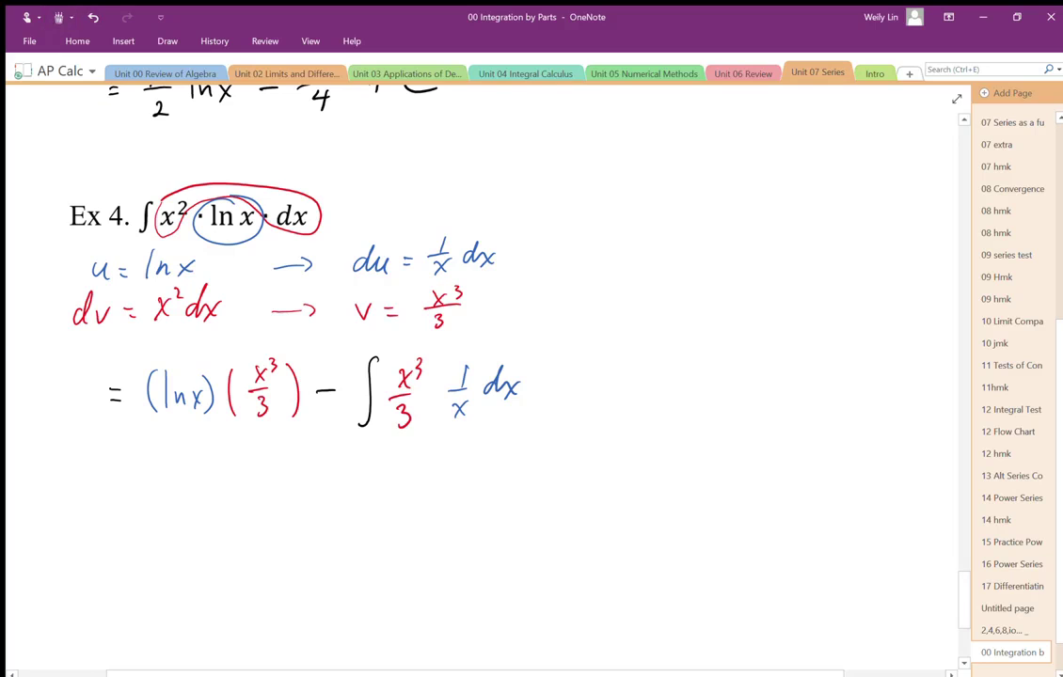
Write the line = x³/3 ln x − 1/3 ∫ x² dx.
{"action": "mouse_move", "coordinate": [112, 482]}
{"action": "left_mouse_down"}
{"action": "mouse_move", "coordinate": [127, 482]}
{"action": "mouse_move", "coordinate": [126, 494]}
{"action": "left_mouse_up"}
{"action": "left_click_drag", "start_coordinate": [164, 460], "coordinate": [179, 475]}
{"action": "mouse_move", "coordinate": [179, 460]}
{"action": "left_mouse_down"}
{"action": "mouse_move", "coordinate": [165, 477]}
{"action": "mouse_move", "coordinate": [186, 461]}
{"action": "mouse_move", "coordinate": [190, 484]}
{"action": "mouse_move", "coordinate": [166, 513]}
{"action": "left_mouse_up"}
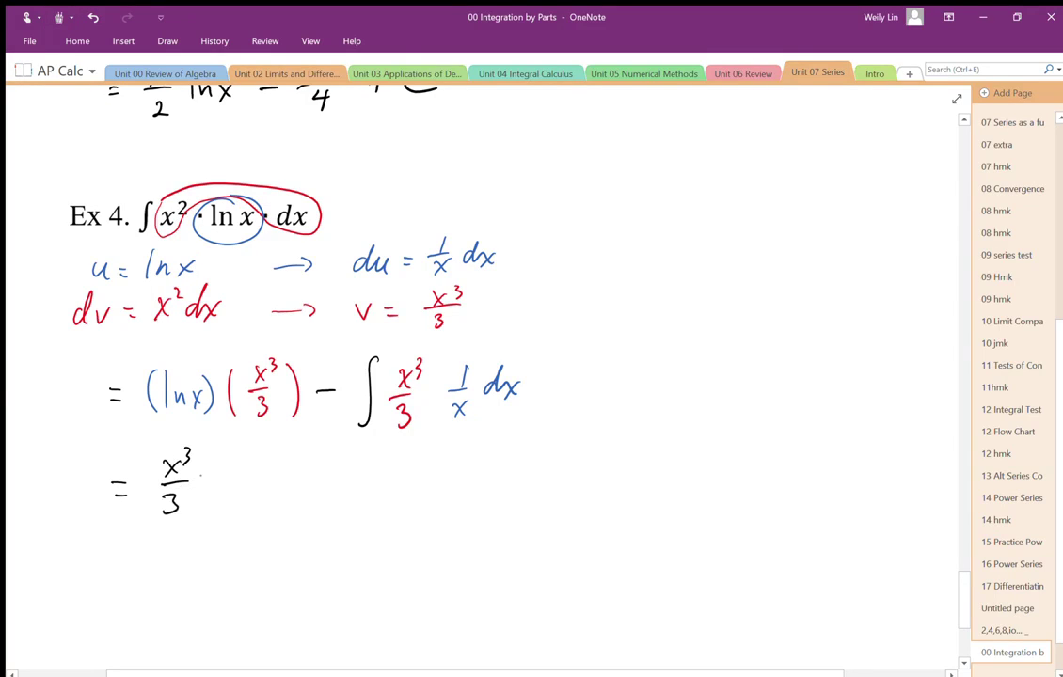
{"action": "mouse_move", "coordinate": [210, 453]}
{"action": "left_mouse_down"}
{"action": "mouse_move", "coordinate": [209, 499]}
{"action": "mouse_move", "coordinate": [248, 496]}
{"action": "left_mouse_up"}
{"action": "mouse_move", "coordinate": [249, 478]}
{"action": "left_mouse_down"}
{"action": "mouse_move", "coordinate": [235, 496]}
{"action": "mouse_move", "coordinate": [286, 484]}
{"action": "left_mouse_up"}
{"action": "mouse_move", "coordinate": [335, 455]}
{"action": "left_mouse_down"}
{"action": "mouse_move", "coordinate": [347, 481]}
{"action": "mouse_move", "coordinate": [337, 508]}
{"action": "left_mouse_up"}
{"action": "left_click_drag", "start_coordinate": [384, 449], "coordinate": [368, 520]}
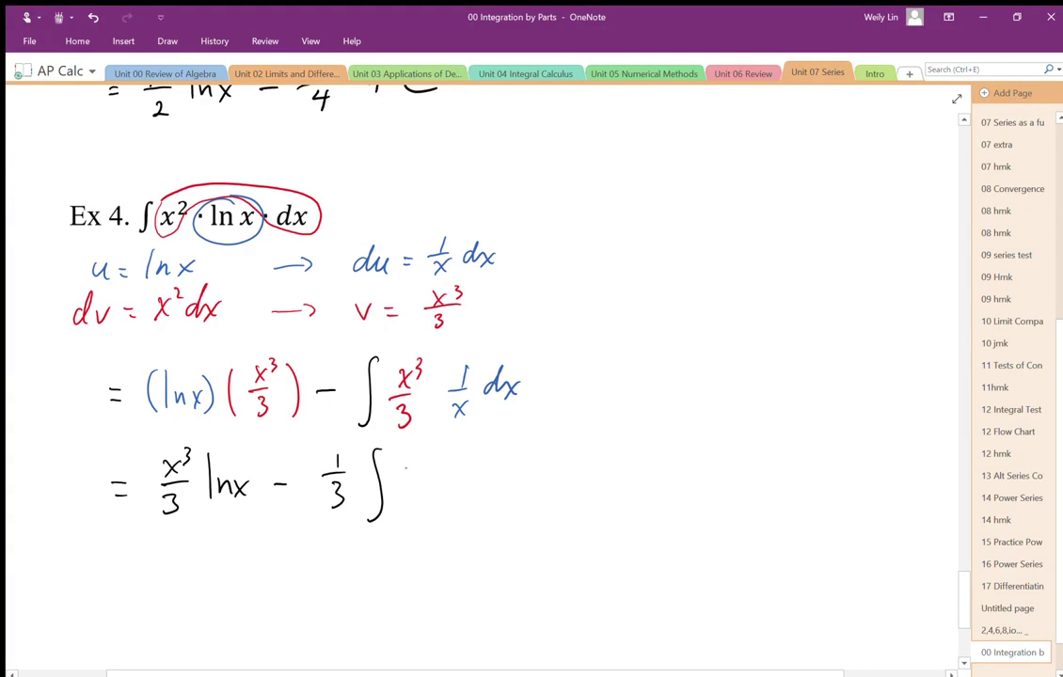
{"action": "mouse_move", "coordinate": [404, 470]}
{"action": "left_mouse_down"}
{"action": "mouse_move", "coordinate": [415, 485]}
{"action": "mouse_move", "coordinate": [404, 486]}
{"action": "mouse_move", "coordinate": [436, 464]}
{"action": "mouse_move", "coordinate": [458, 485]}
{"action": "left_mouse_up"}
{"action": "left_click_drag", "start_coordinate": [466, 470], "coordinate": [485, 485]}
{"action": "left_click_drag", "start_coordinate": [484, 471], "coordinate": [468, 485]}
Write the next line = x³/3 ln x − 1/3 · x³/3 +.
{"action": "scroll", "coordinate": [470, 329], "scroll_direction": "down", "scroll_amount": 2}
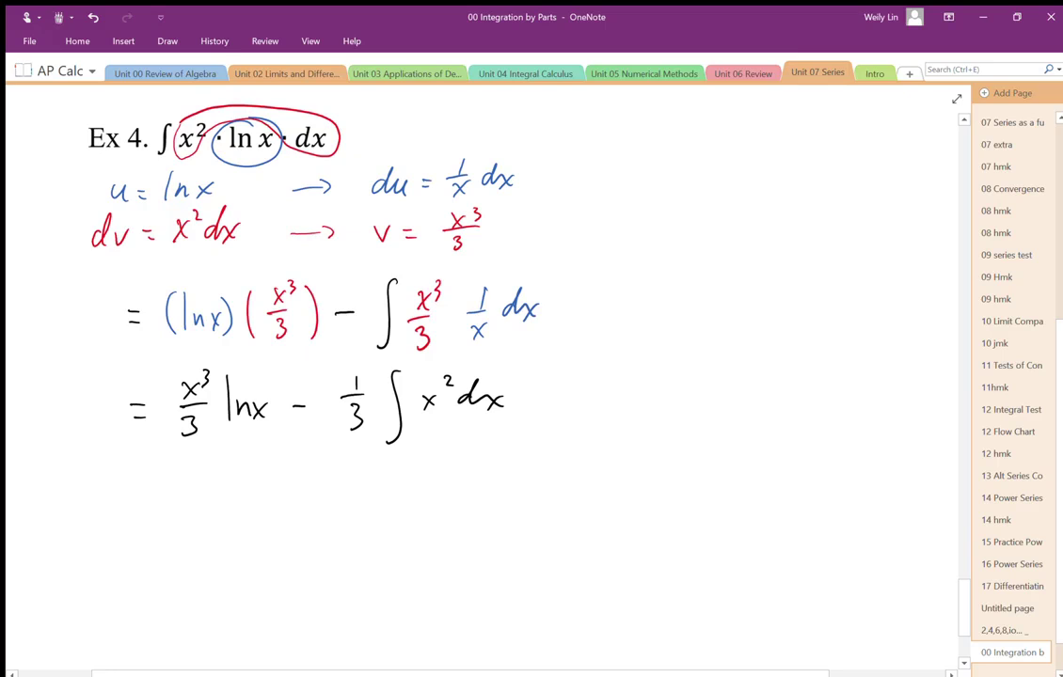
{"action": "left_click_drag", "start_coordinate": [114, 497], "coordinate": [130, 497]}
{"action": "mouse_move", "coordinate": [114, 507]}
{"action": "left_mouse_down"}
{"action": "mouse_move", "coordinate": [184, 492]}
{"action": "mouse_move", "coordinate": [169, 492]}
{"action": "mouse_move", "coordinate": [193, 479]}
{"action": "mouse_move", "coordinate": [200, 496]}
{"action": "mouse_move", "coordinate": [175, 524]}
{"action": "left_mouse_up"}
{"action": "mouse_move", "coordinate": [216, 474]}
{"action": "left_mouse_down"}
{"action": "mouse_move", "coordinate": [216, 505]}
{"action": "mouse_move", "coordinate": [236, 505]}
{"action": "left_mouse_up"}
{"action": "mouse_move", "coordinate": [238, 490]}
{"action": "left_mouse_down"}
{"action": "mouse_move", "coordinate": [251, 507]}
{"action": "mouse_move", "coordinate": [239, 508]}
{"action": "mouse_move", "coordinate": [289, 498]}
{"action": "left_mouse_up"}
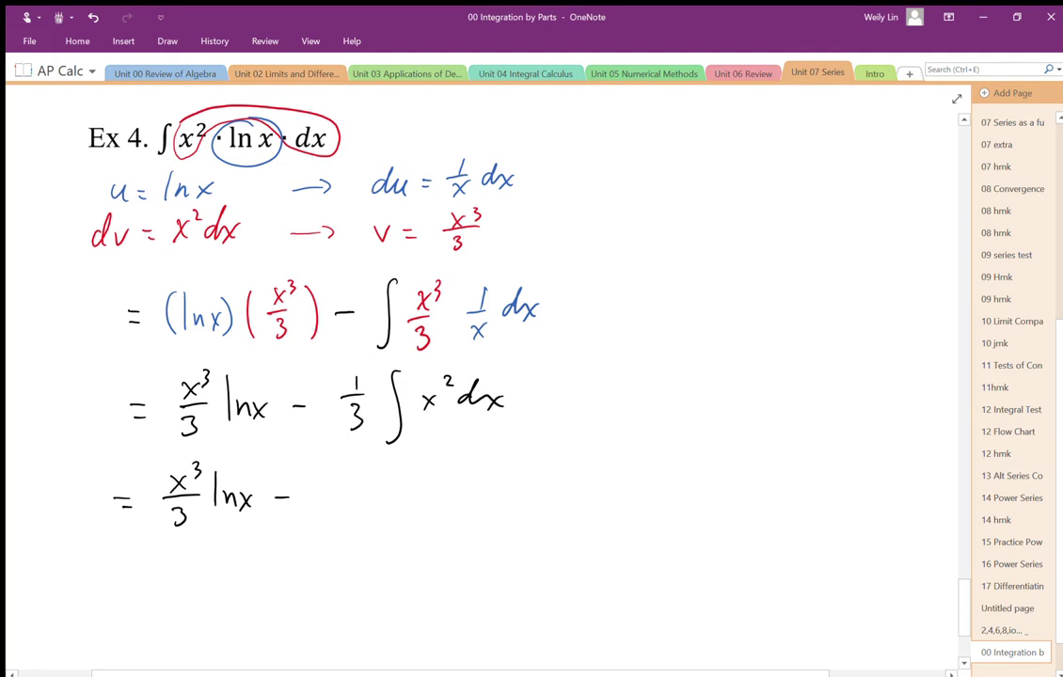
{"action": "left_click_drag", "start_coordinate": [325, 470], "coordinate": [336, 496]}
{"action": "left_click_drag", "start_coordinate": [314, 501], "coordinate": [317, 520]}
{"action": "mouse_move", "coordinate": [358, 477]}
{"action": "left_mouse_down"}
{"action": "mouse_move", "coordinate": [375, 495]}
{"action": "mouse_move", "coordinate": [354, 496]}
{"action": "mouse_move", "coordinate": [386, 477]}
{"action": "mouse_move", "coordinate": [365, 520]}
{"action": "left_mouse_up"}
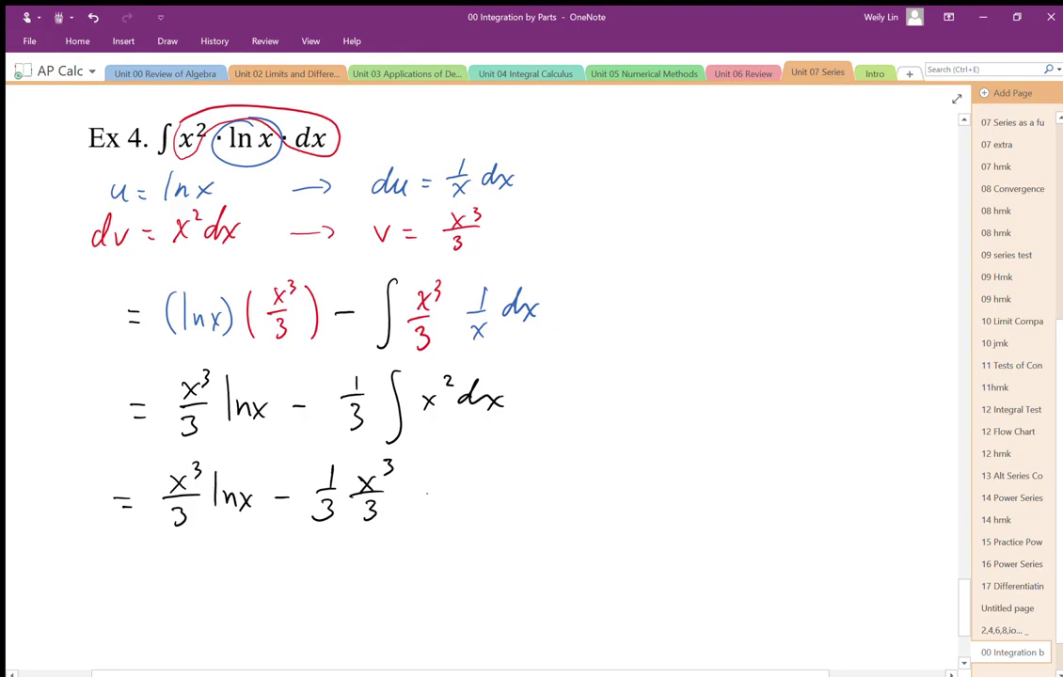
{"action": "left_click_drag", "start_coordinate": [420, 489], "coordinate": [435, 489]}
{"action": "left_click_drag", "start_coordinate": [427, 481], "coordinate": [428, 497]}
Write the final line = x³/3 ln x − x³/9 + C, fixing a misplaced 3, and box it.
{"action": "left_click_drag", "start_coordinate": [133, 559], "coordinate": [207, 563]}
{"action": "mouse_move", "coordinate": [207, 549]}
{"action": "left_mouse_down"}
{"action": "mouse_move", "coordinate": [195, 563]}
{"action": "mouse_move", "coordinate": [214, 555]}
{"action": "mouse_move", "coordinate": [224, 567]}
{"action": "mouse_move", "coordinate": [200, 608]}
{"action": "left_mouse_up"}
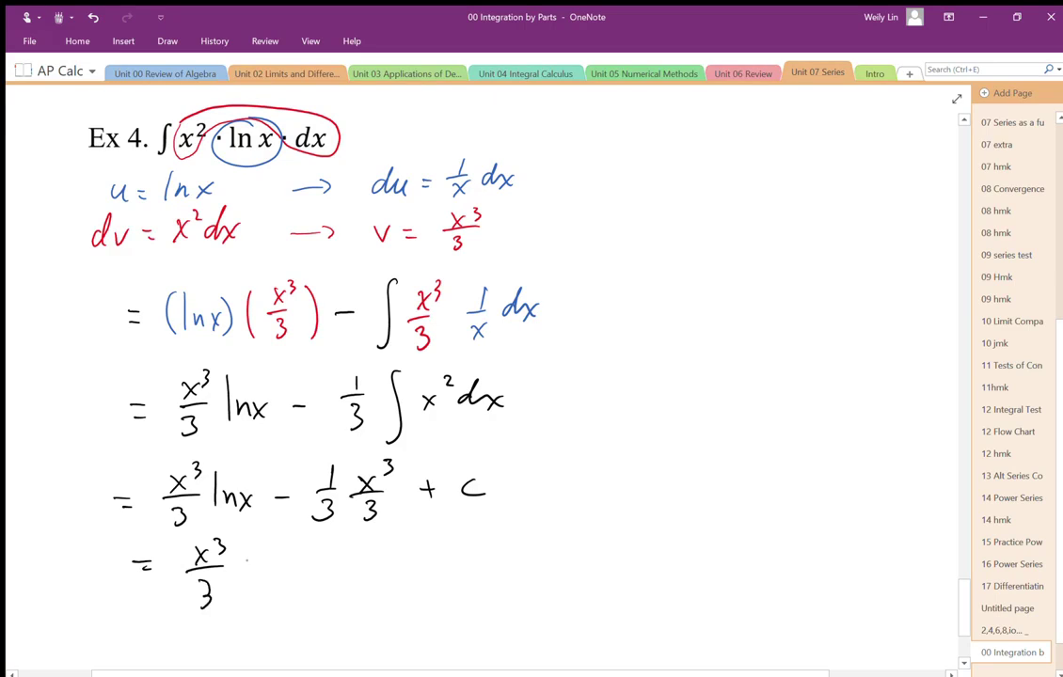
{"action": "key", "text": "ctrl+z"}
{"action": "left_click", "coordinate": [208, 575]}
{"action": "left_click_drag", "start_coordinate": [194, 576], "coordinate": [195, 599]}
{"action": "left_click_drag", "start_coordinate": [241, 553], "coordinate": [238, 579]}
{"action": "left_click_drag", "start_coordinate": [249, 564], "coordinate": [264, 578]}
{"action": "left_click_drag", "start_coordinate": [265, 562], "coordinate": [277, 579]}
{"action": "mouse_move", "coordinate": [277, 562]}
{"action": "left_mouse_down"}
{"action": "mouse_move", "coordinate": [266, 579]}
{"action": "mouse_move", "coordinate": [369, 562]}
{"action": "left_mouse_up"}
{"action": "mouse_move", "coordinate": [369, 545]}
{"action": "left_mouse_down"}
{"action": "mouse_move", "coordinate": [355, 562]}
{"action": "mouse_move", "coordinate": [375, 550]}
{"action": "mouse_move", "coordinate": [383, 561]}
{"action": "mouse_move", "coordinate": [363, 595]}
{"action": "mouse_move", "coordinate": [428, 565]}
{"action": "left_mouse_up"}
{"action": "mouse_move", "coordinate": [418, 555]}
{"action": "left_mouse_down"}
{"action": "mouse_move", "coordinate": [417, 576]}
{"action": "mouse_move", "coordinate": [470, 576]}
{"action": "left_mouse_up"}
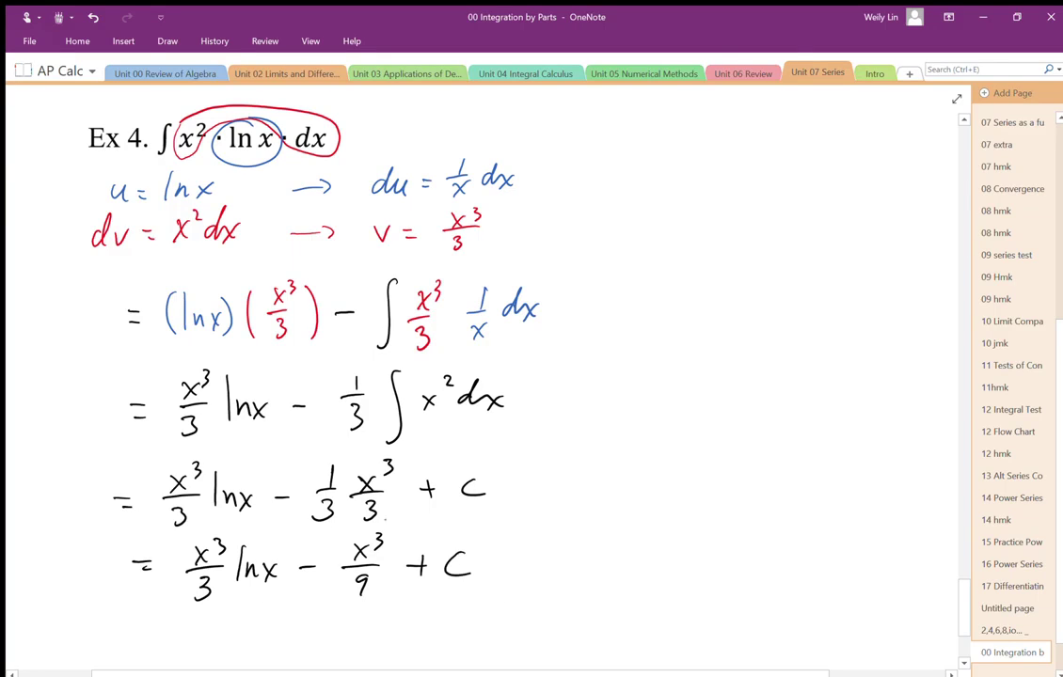
{"action": "left_click_drag", "start_coordinate": [111, 534], "coordinate": [123, 529]}
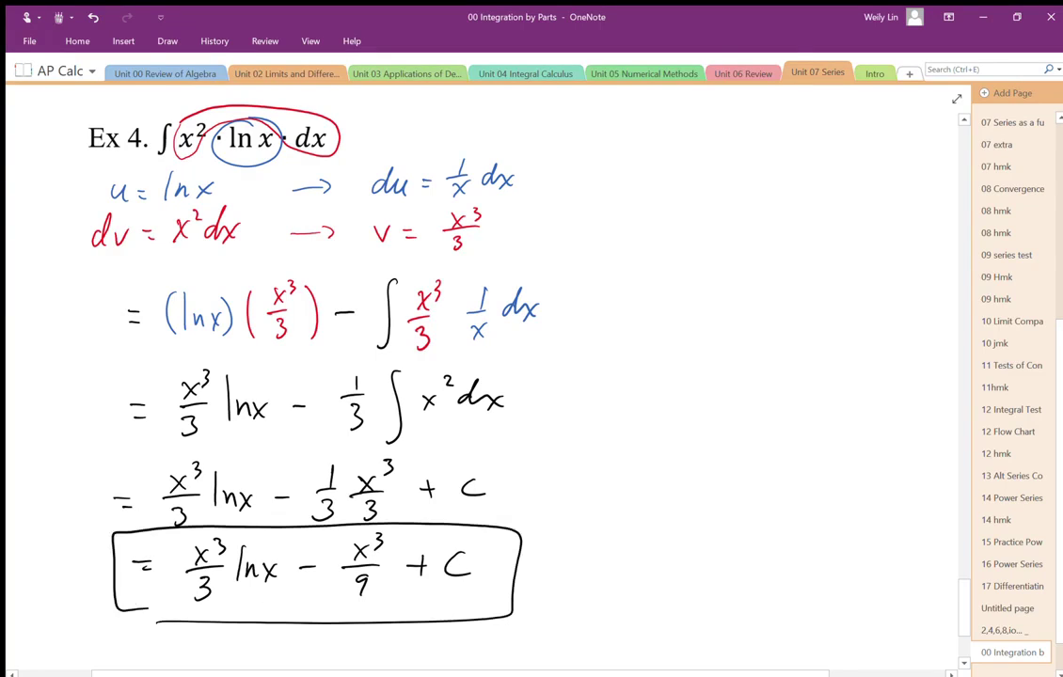